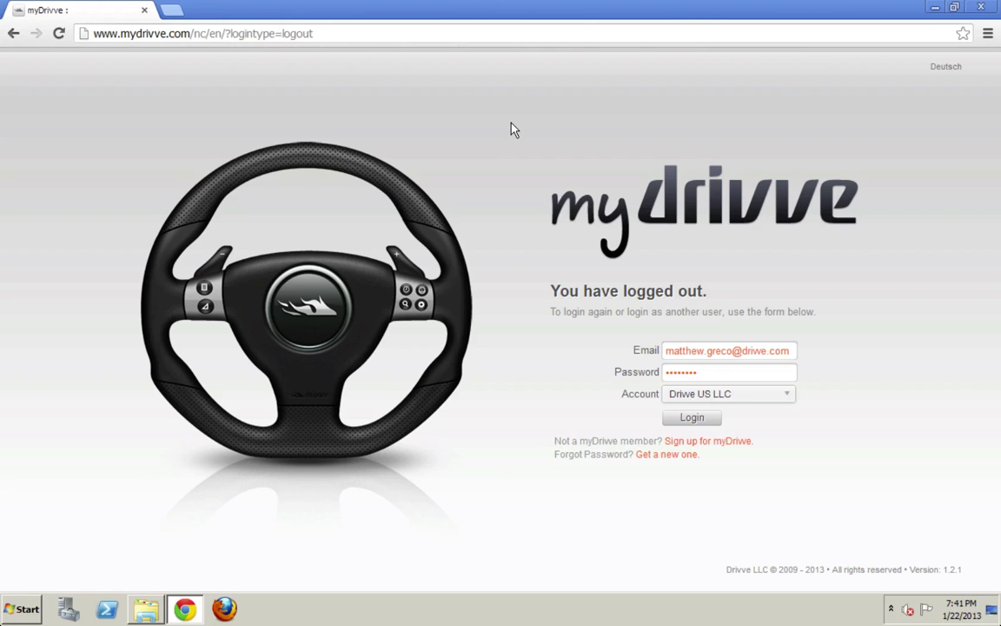
- Log in to myDrivve, browse to the Drivve | Print Setups list, and close Chrome
left_click(692, 418)
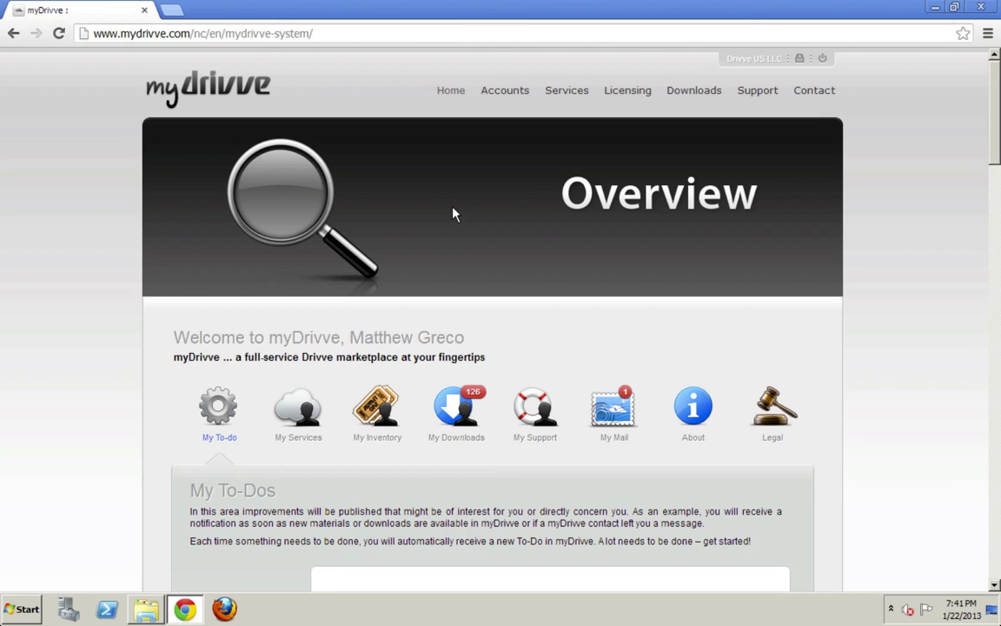
left_click(693, 94)
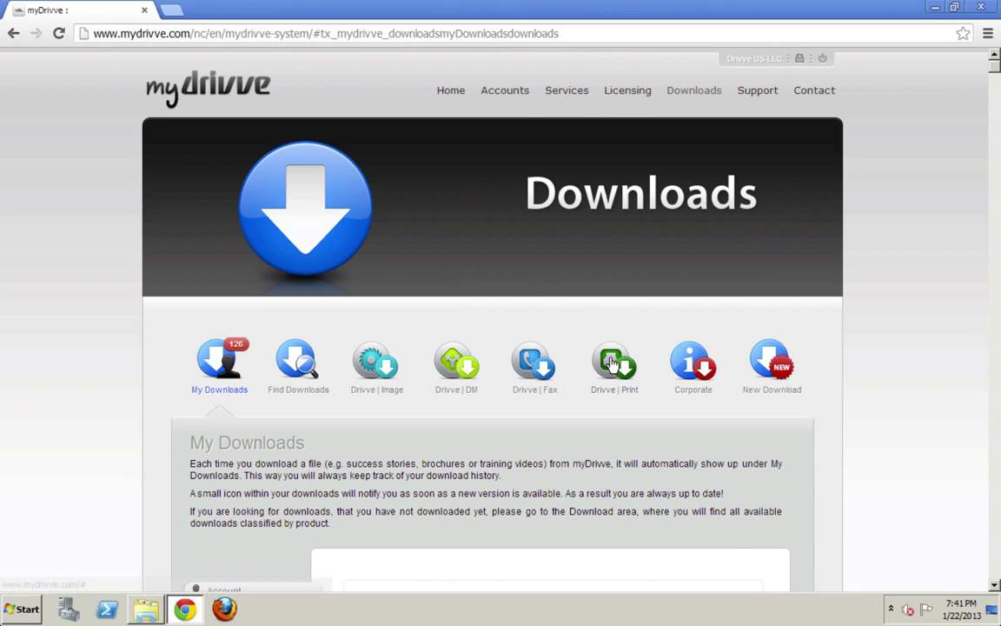
left_click(612, 364)
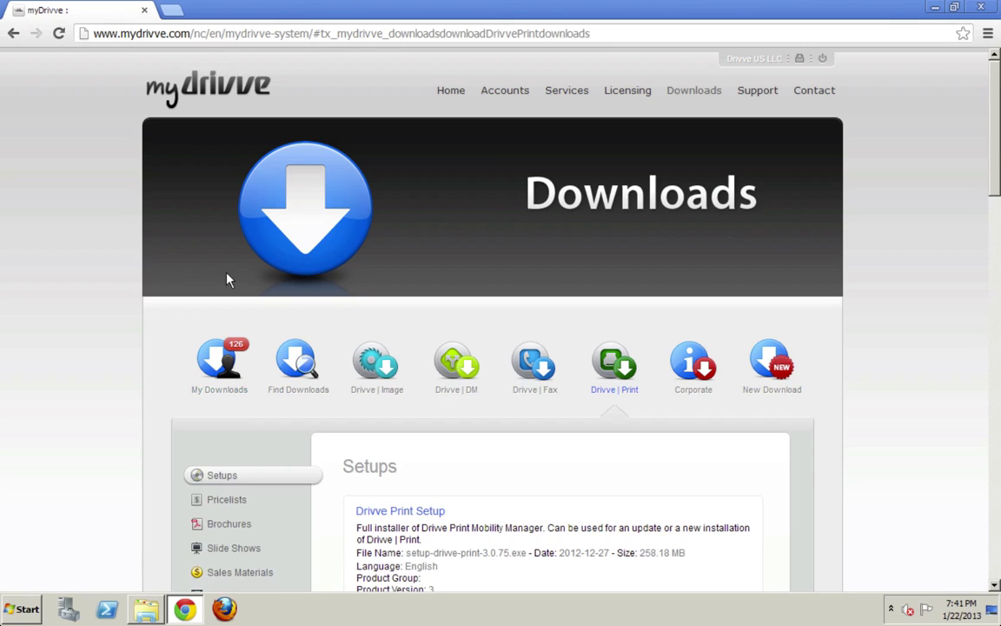
scroll(180, 282, "down", 2)
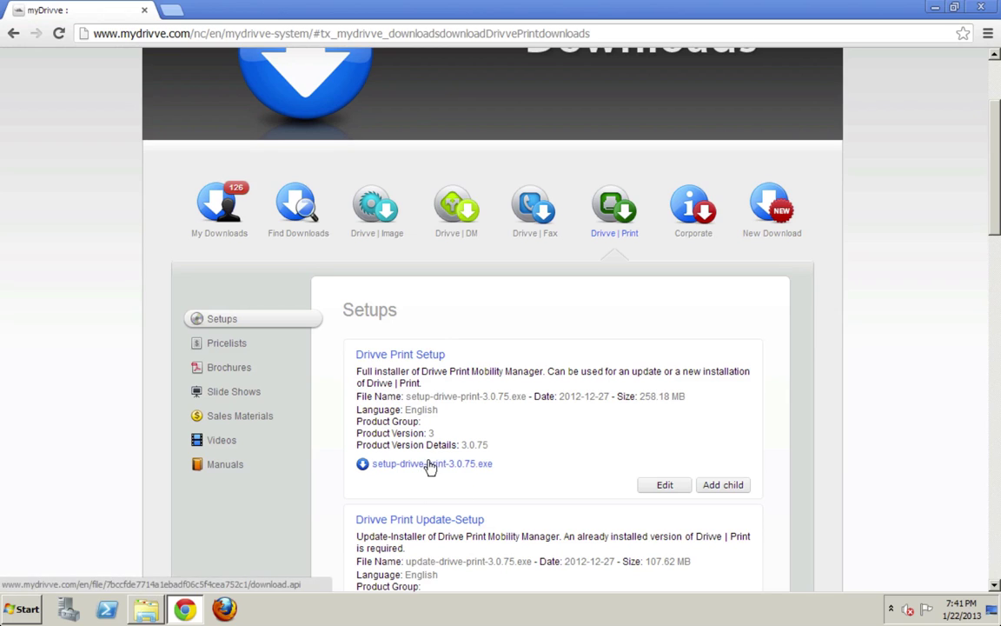
scroll(439, 416, "down", 1)
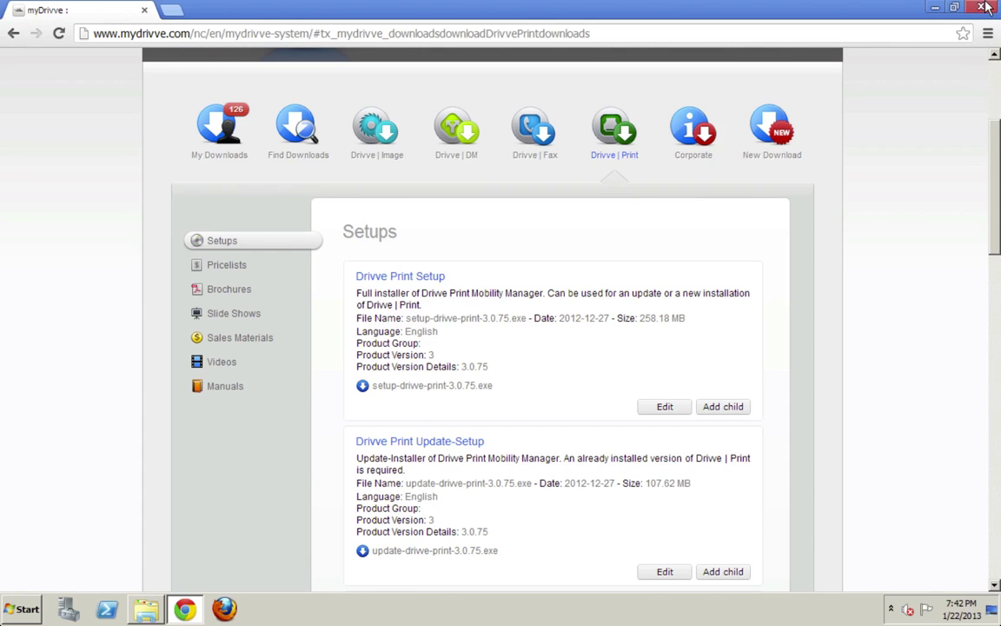
mouse_move(874, 3)
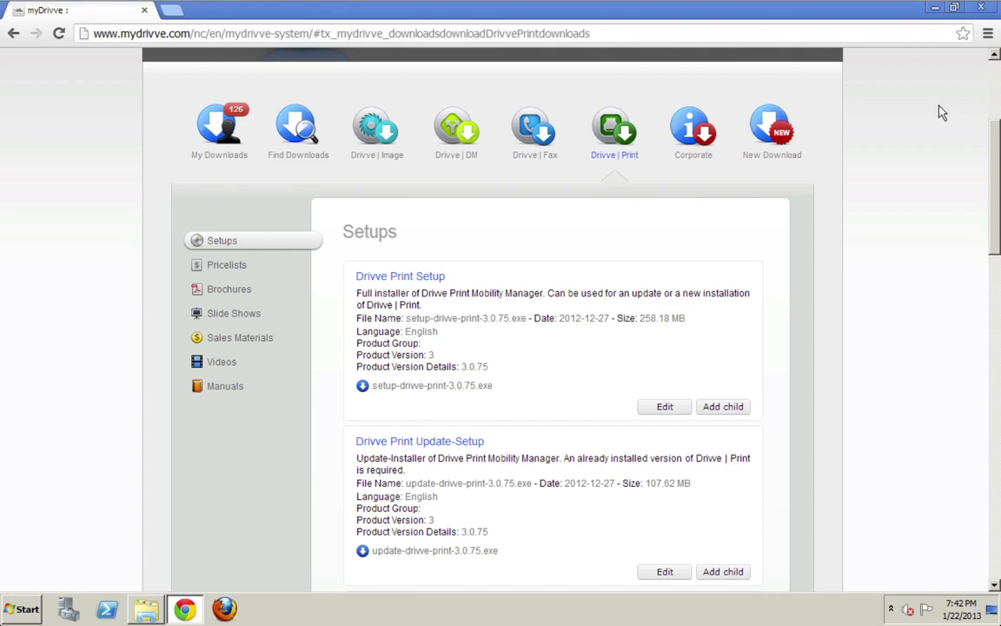
left_click(981, 7)
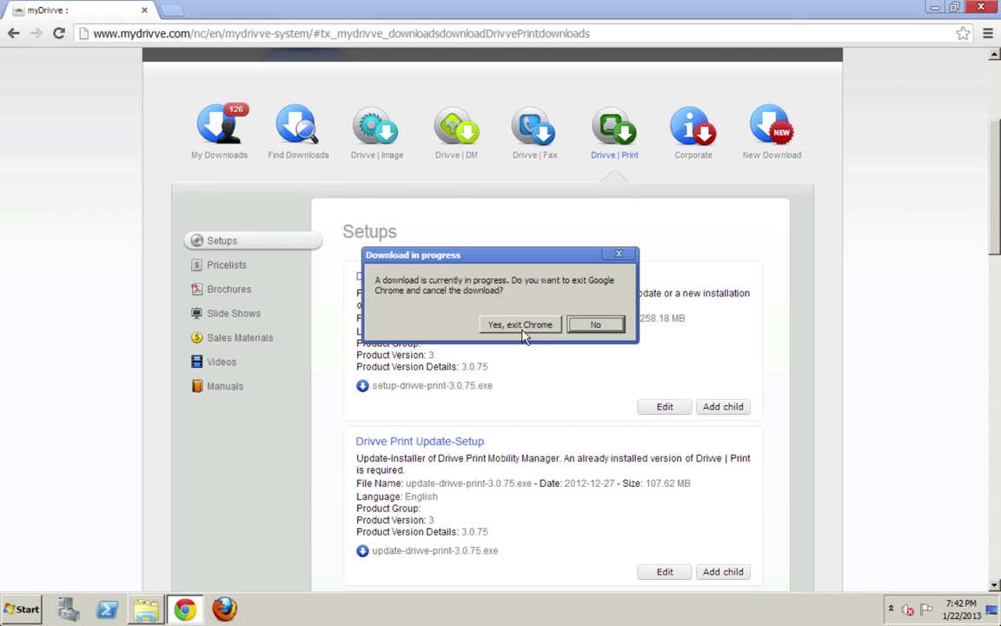
- Exit Chrome, select setup-drivve-print-3.0.78.exe in the Drivve folder, then return to Program Files (x86)
left_click(513, 325)
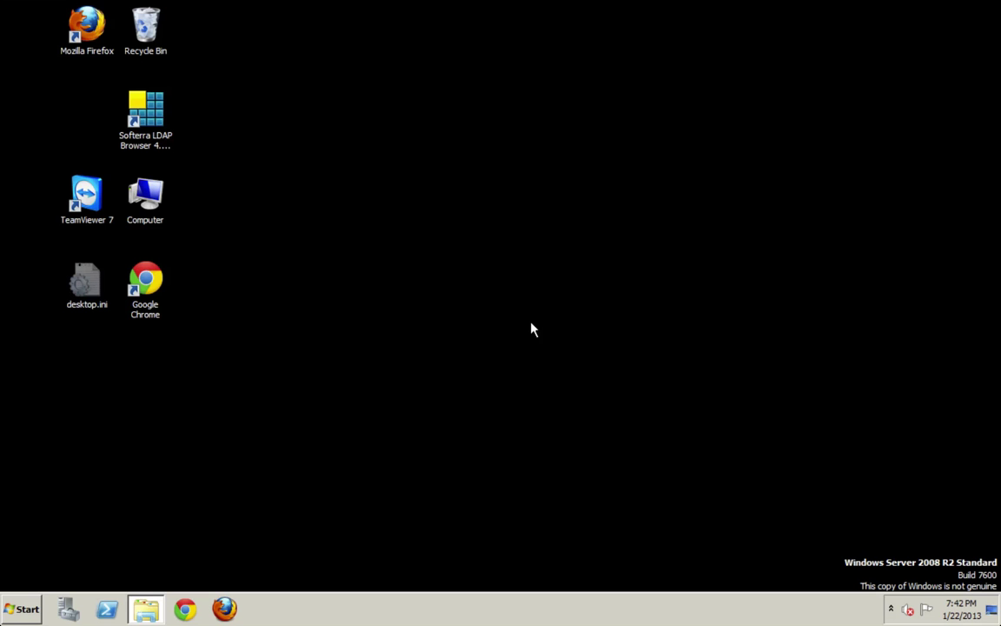
left_click(146, 608)
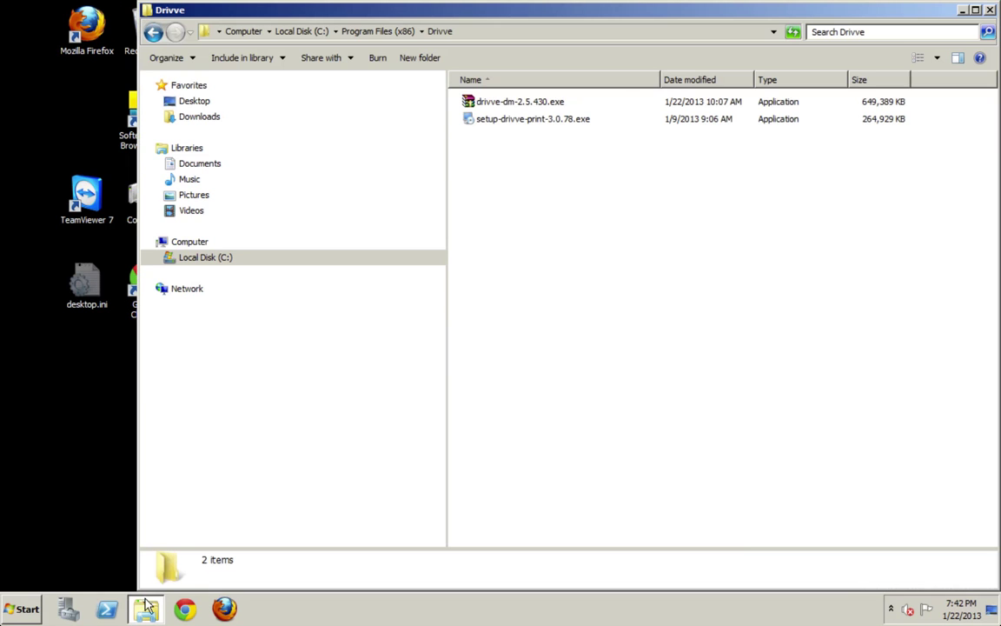
left_click(530, 124)
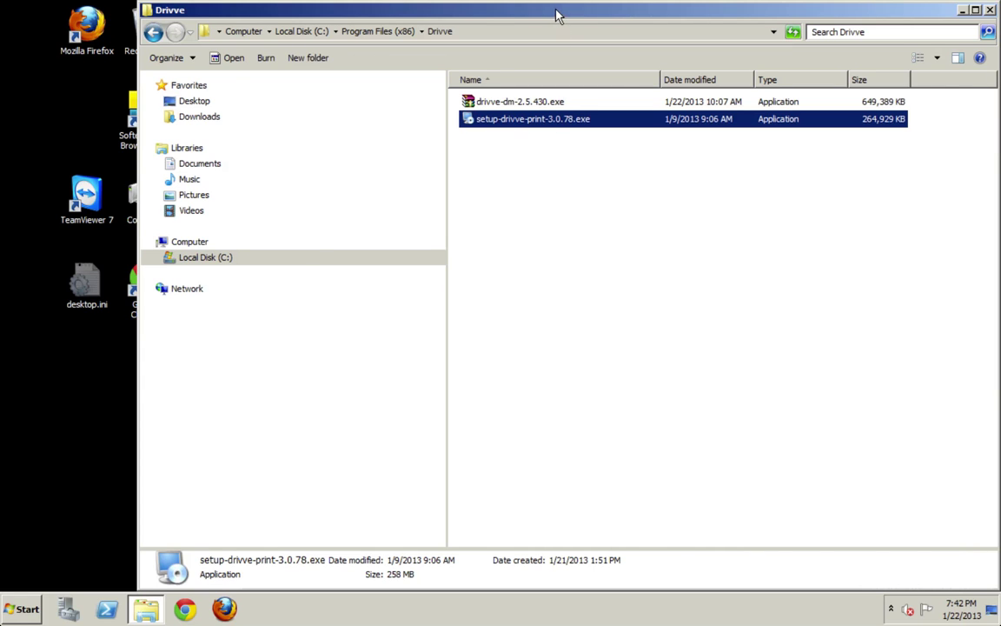
left_click_drag(557, 14, 496, 19)
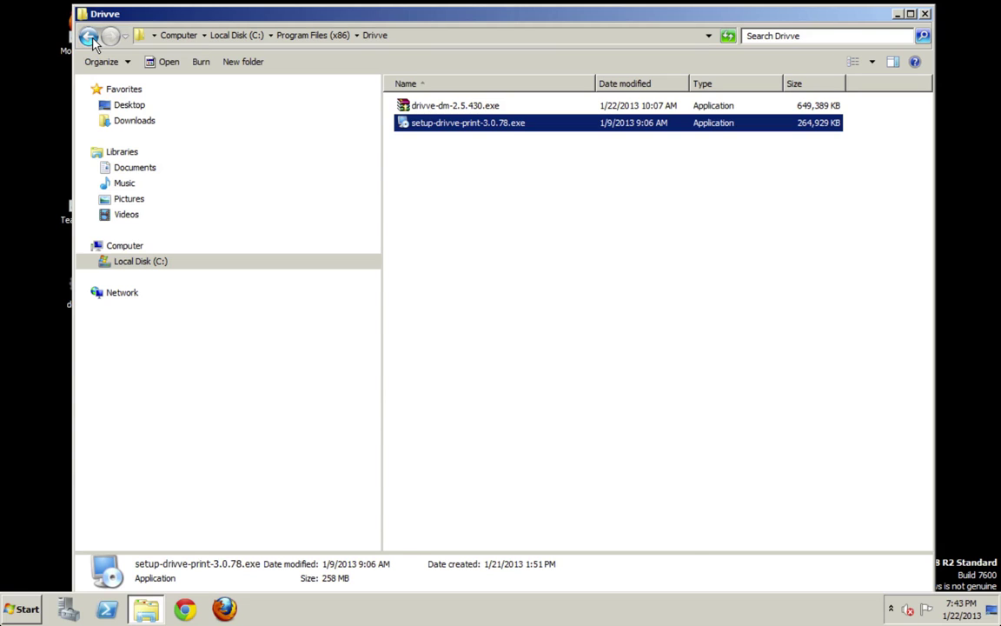
left_click(90, 38)
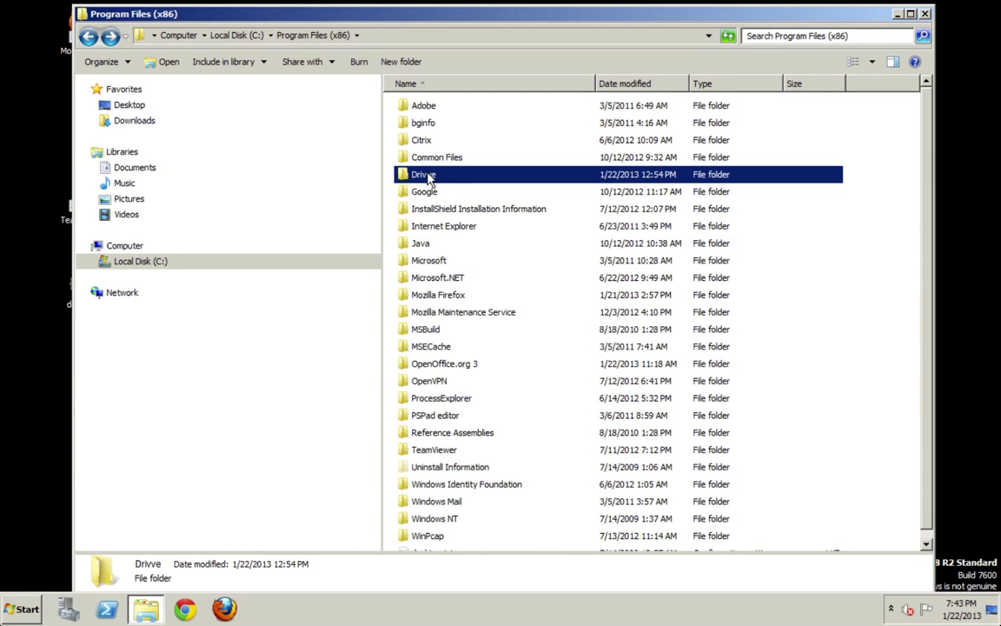
mouse_move(434, 177)
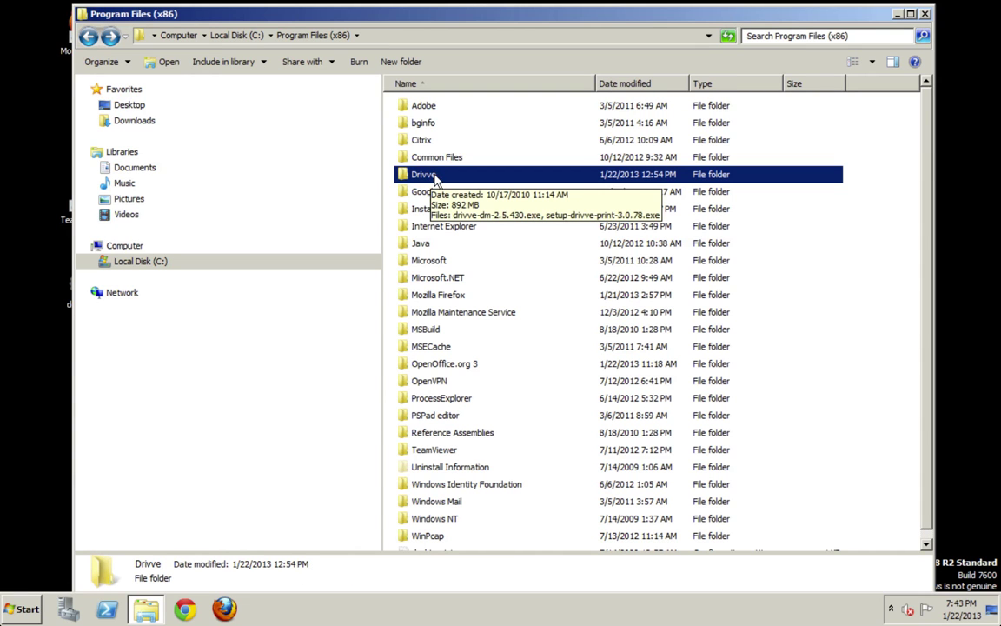
right_click(444, 175)
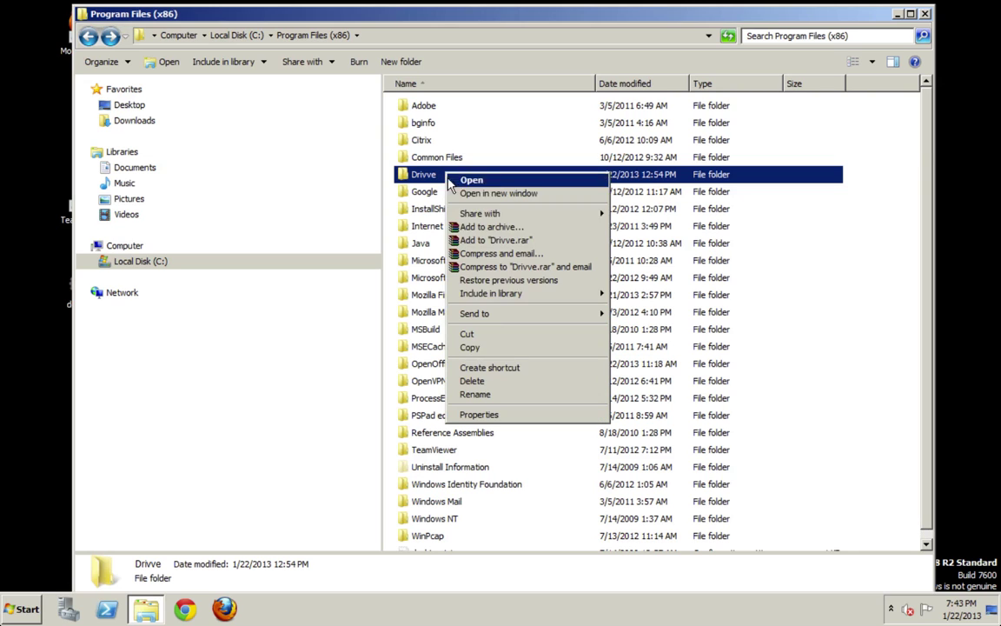
left_click(503, 415)
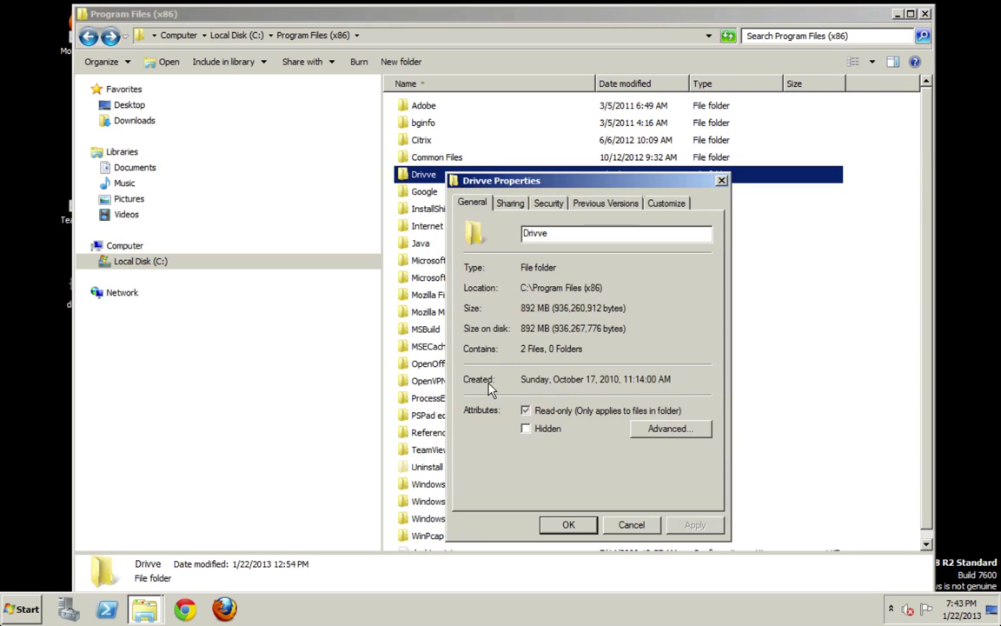
left_click(548, 203)
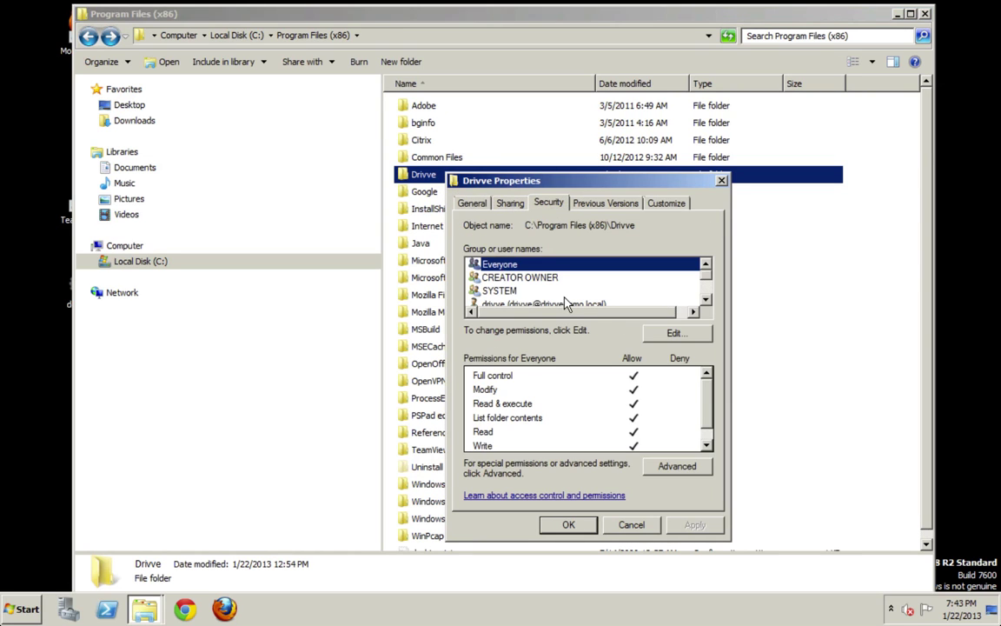
left_click(666, 465)
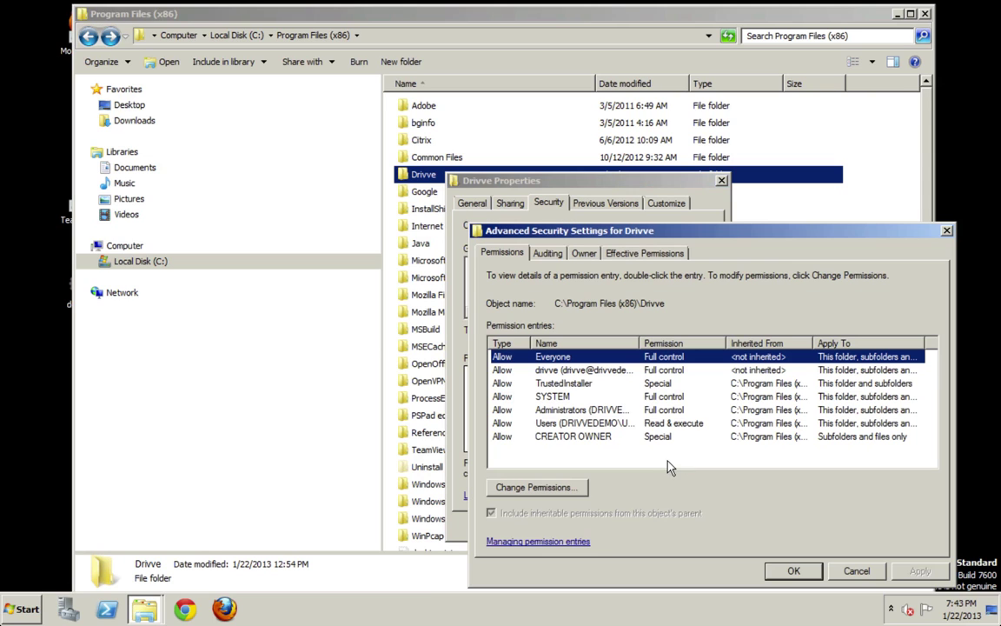
left_click(536, 486)
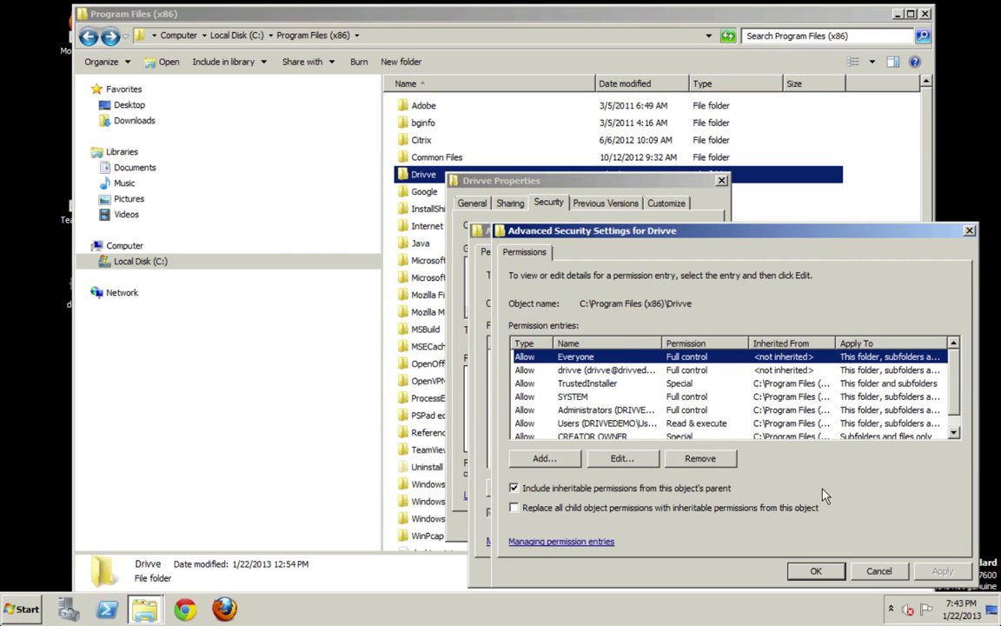
left_click(816, 571)
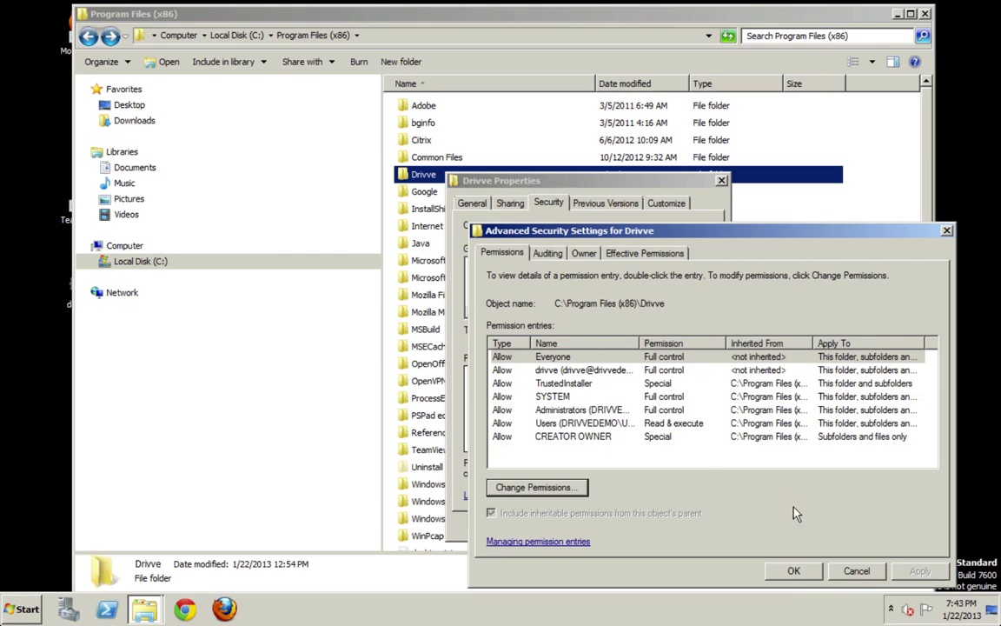
left_click(791, 571)
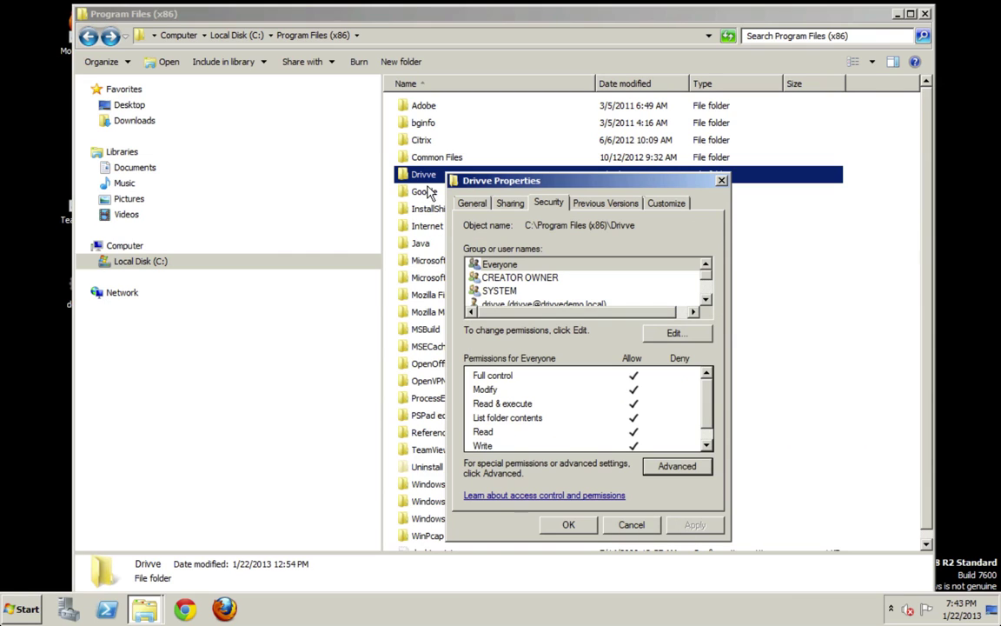
- Close the Drivve folder properties and run setup-drivve-print-3.0.78.exe as administrator
left_click(568, 524)
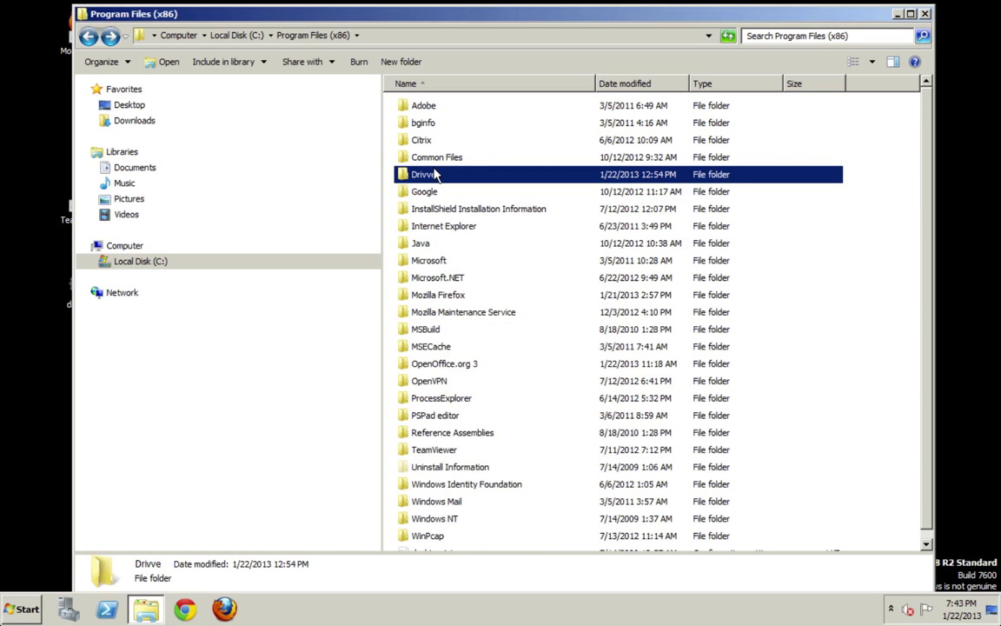
double_click(434, 178)
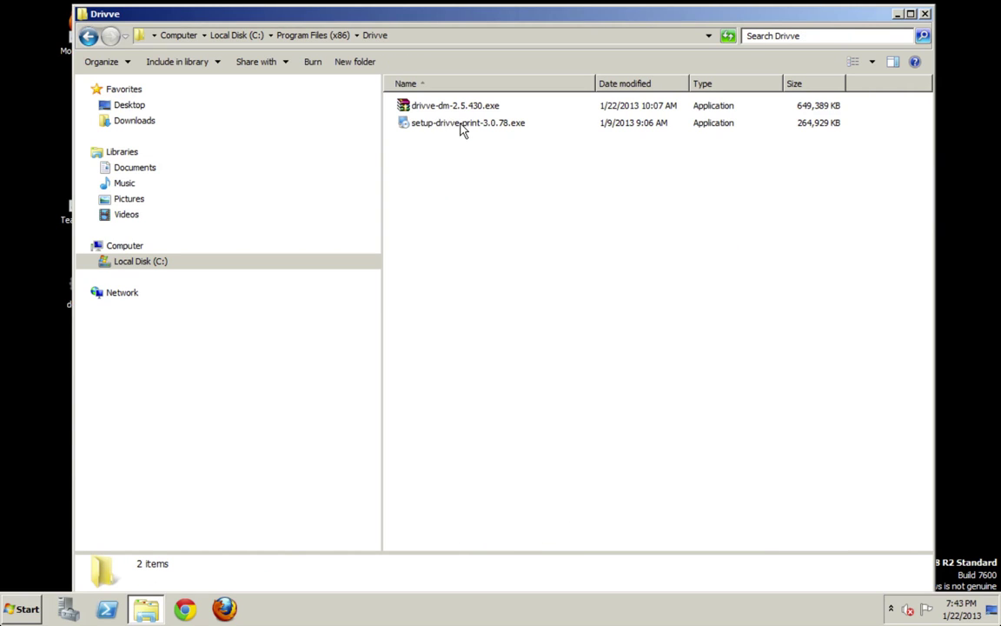
mouse_move(462, 128)
left_click(484, 128)
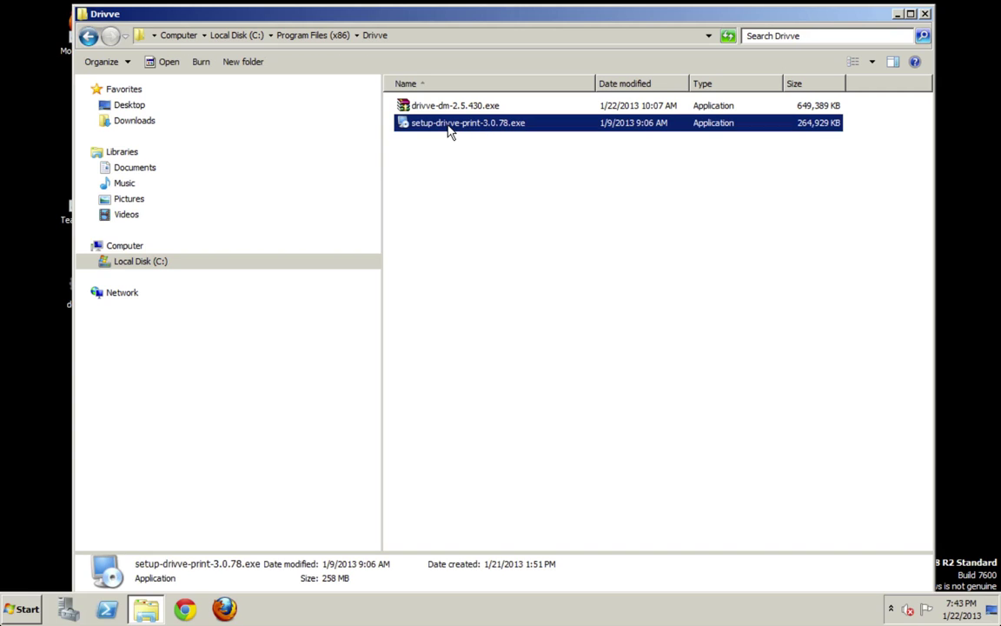
right_click(449, 129)
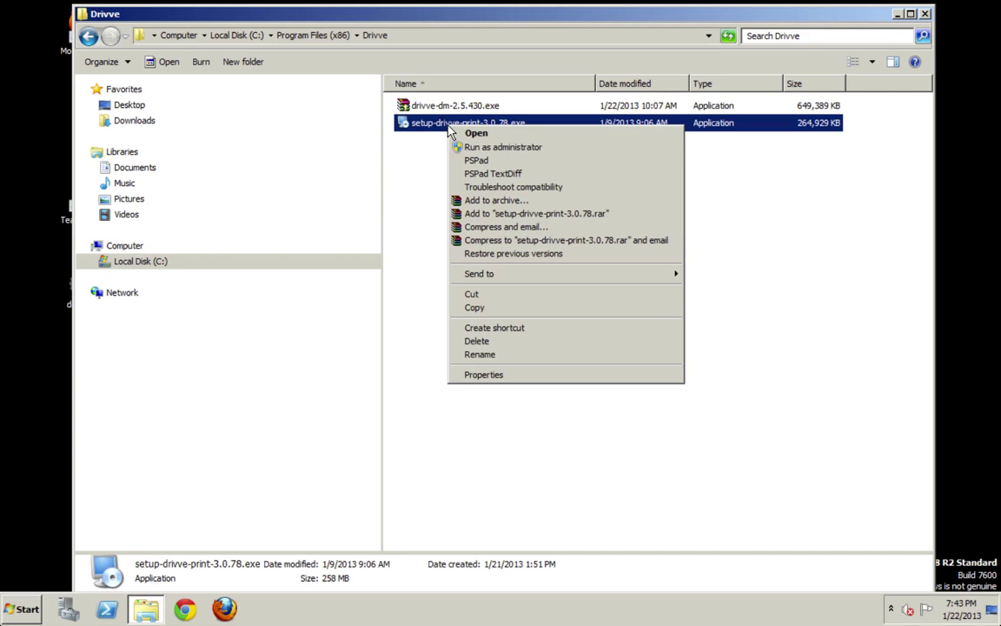
left_click(506, 148)
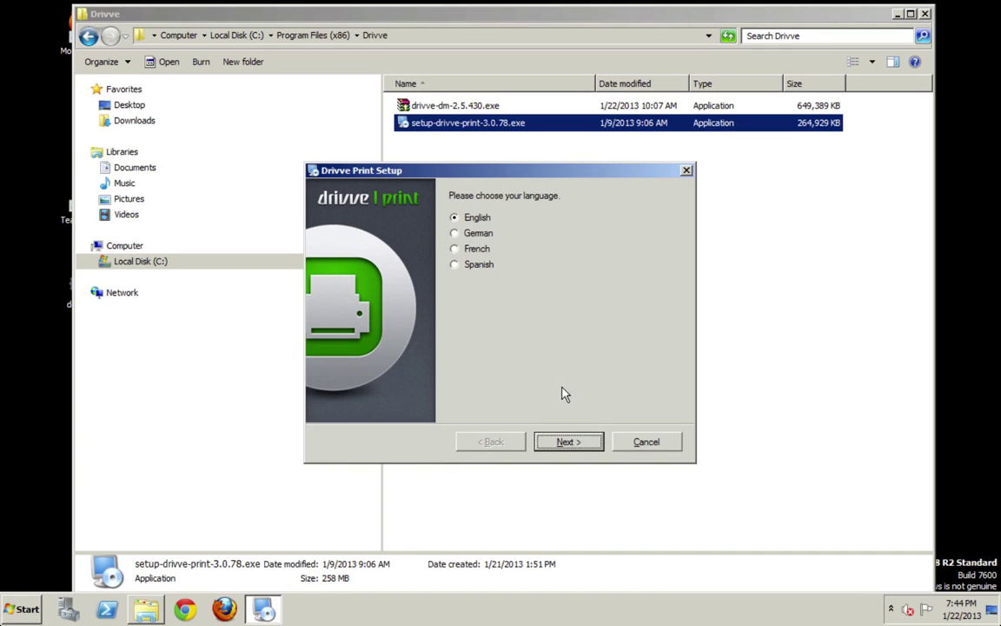
- Keep English, accept the license, and install to the default C:\Program Files (x86)\Drivve\Drivve Print folder
left_click(560, 446)
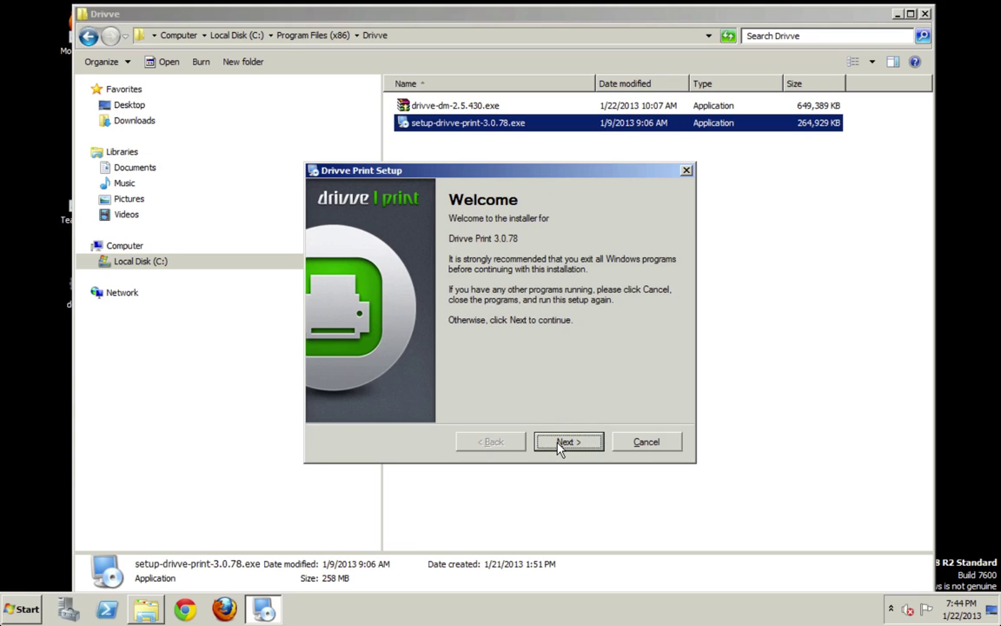
left_click(561, 445)
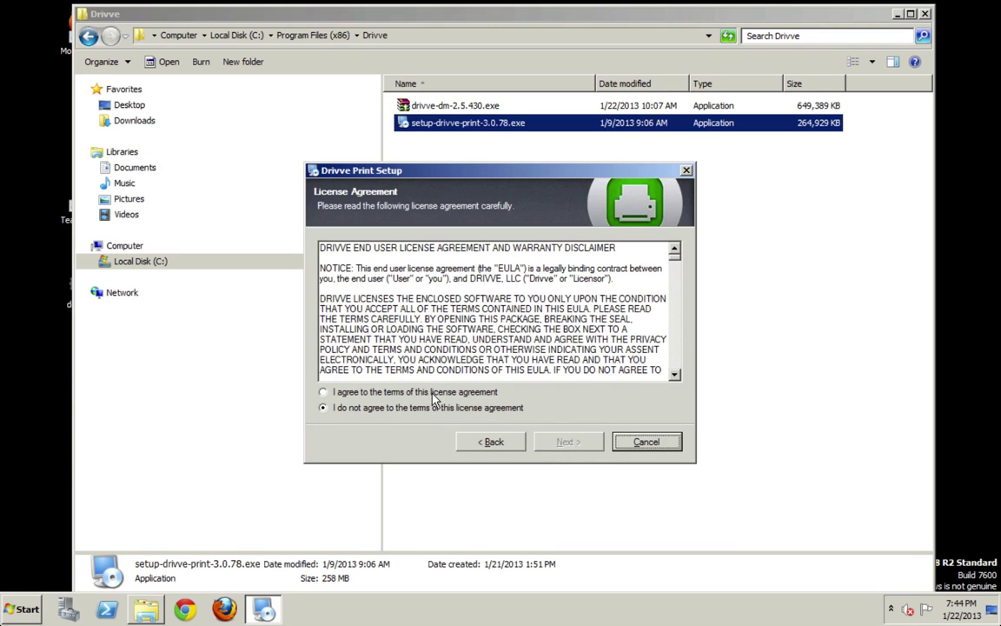
left_click(409, 392)
left_click(561, 443)
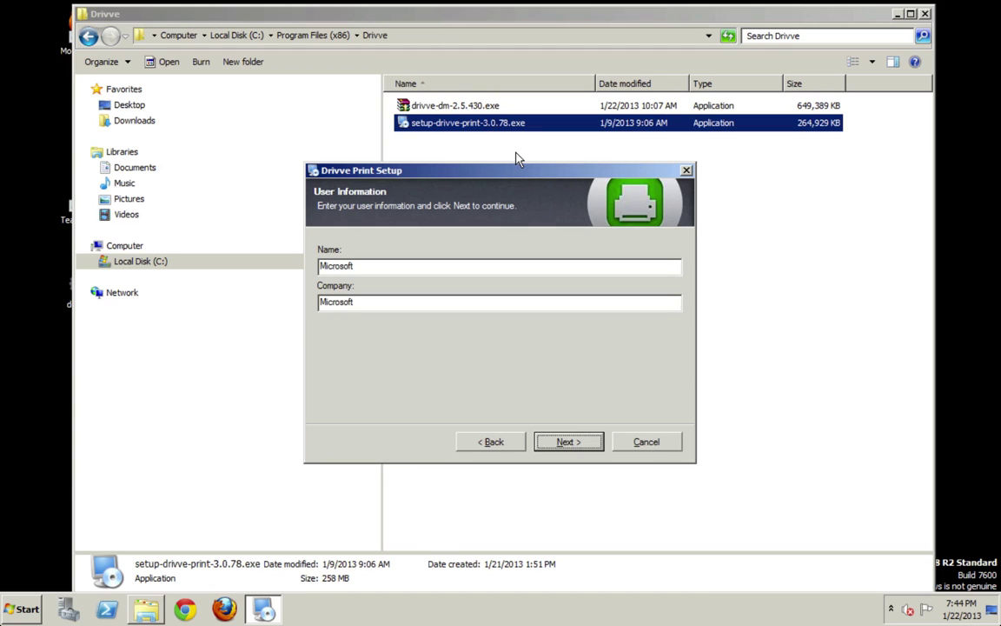
left_click(566, 441)
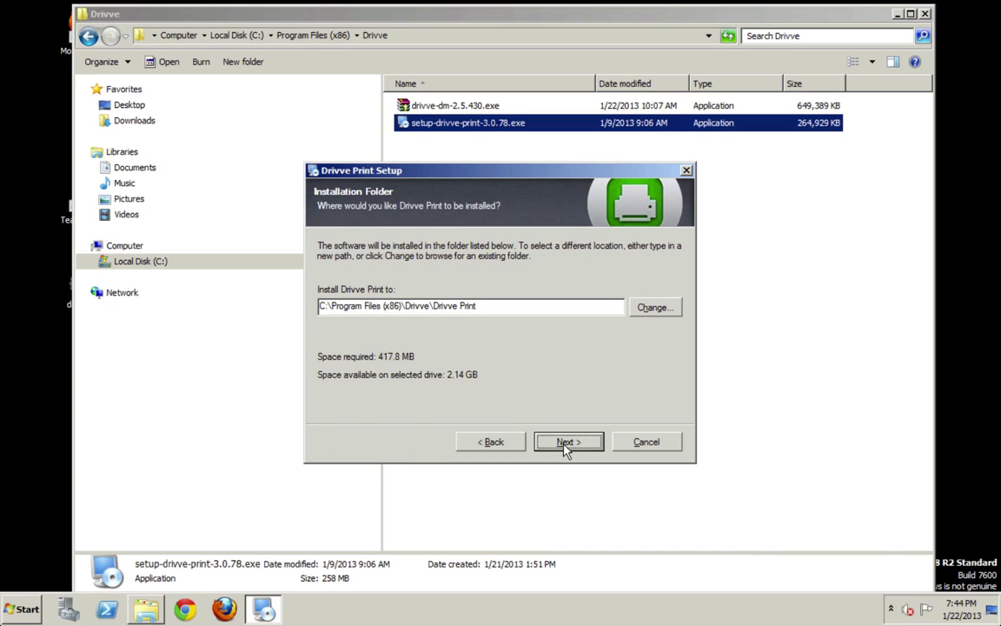
left_click(566, 443)
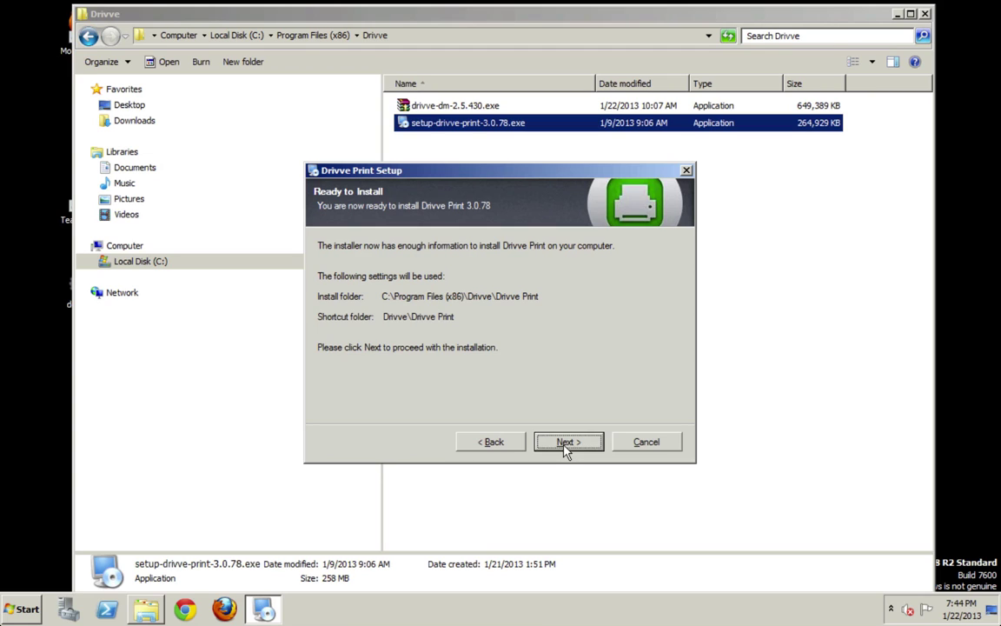
left_click(566, 445)
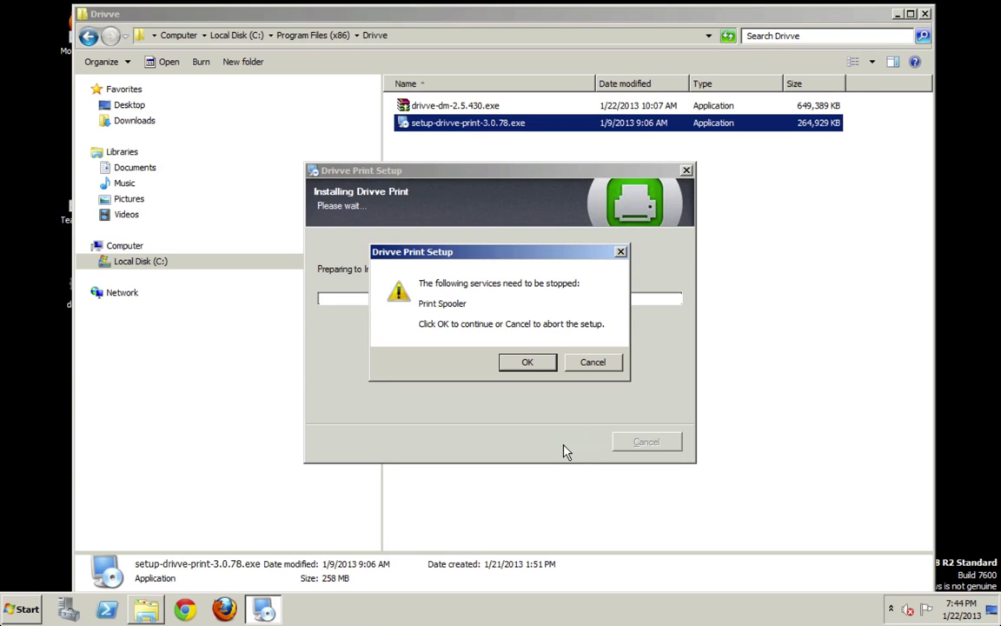
- Minimize the Explorer window and bring up the Computer desktop icon's context menu
left_click(898, 15)
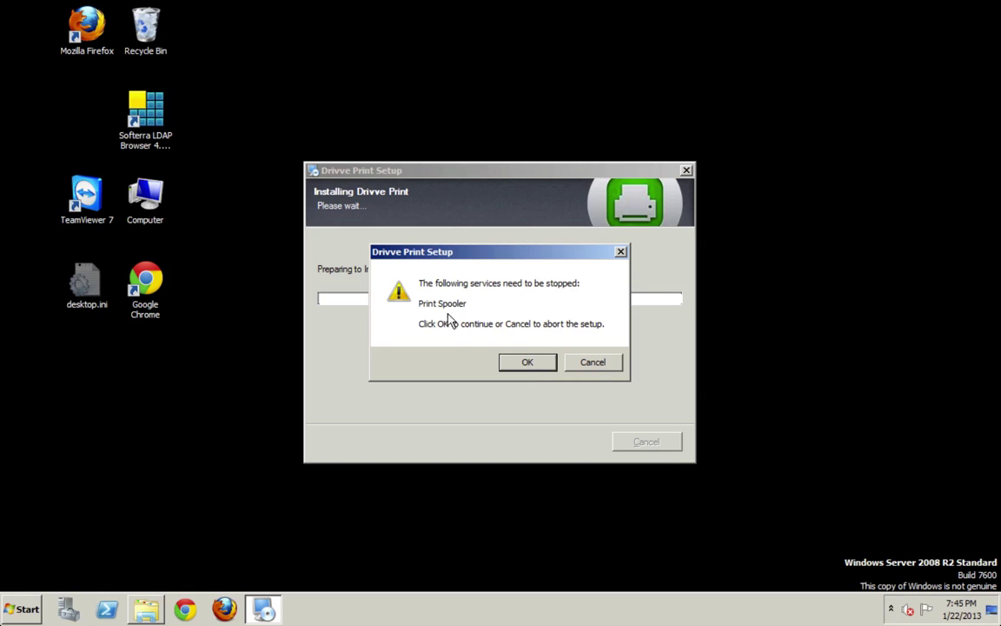
right_click(149, 197)
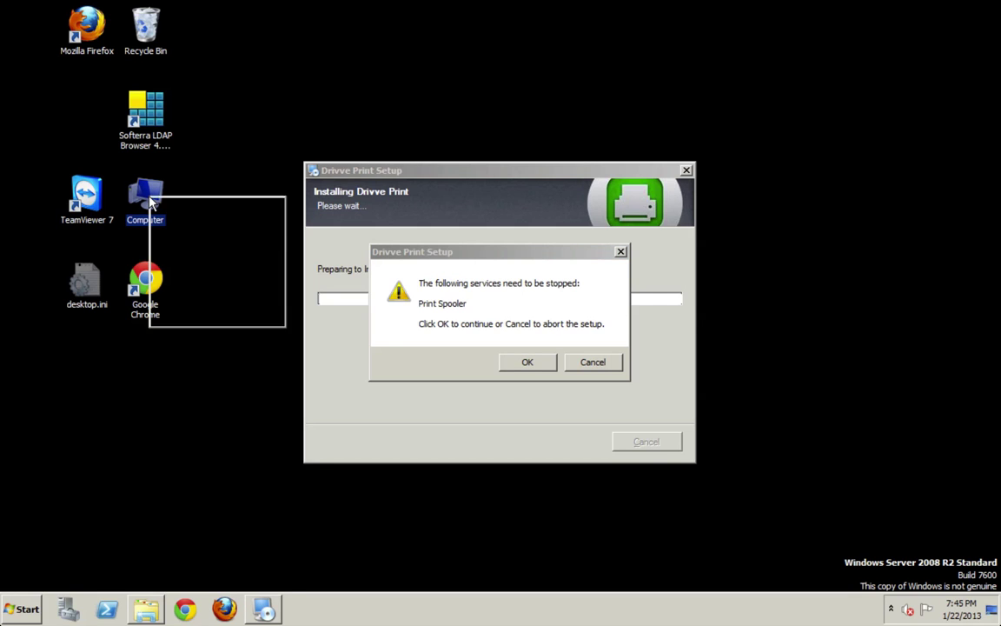
- Open computer management in a maximized Server Manager and scroll down the Services list
left_click(184, 221)
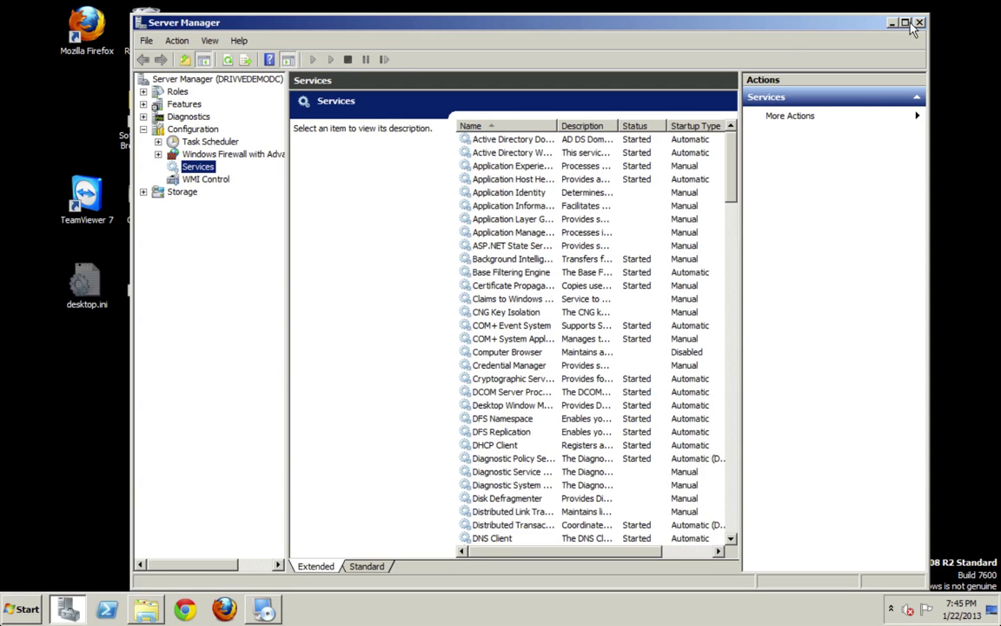
double_click(823, 25)
left_click(358, 393)
scroll(369, 404, "down", 2)
scroll(370, 404, "down", 12)
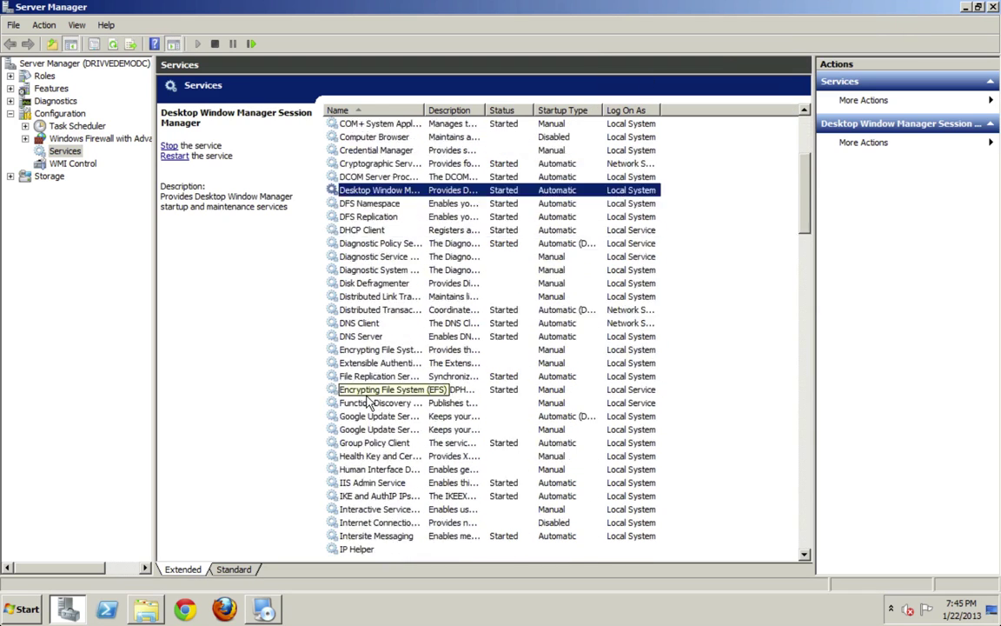
scroll(369, 402, "down", 13)
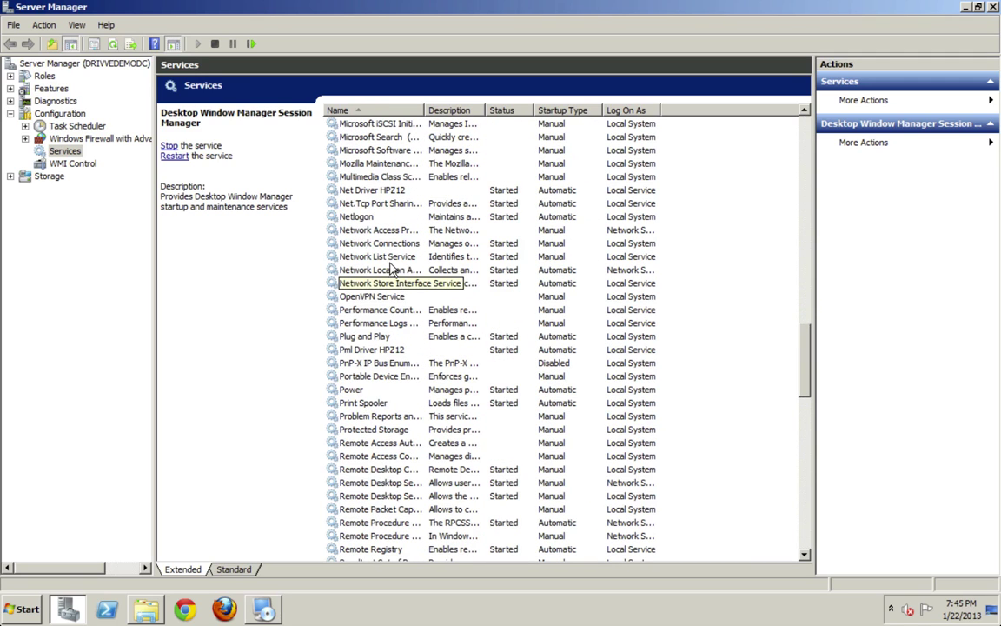
scroll(396, 261, "down", 2)
scroll(388, 198, "down", 2)
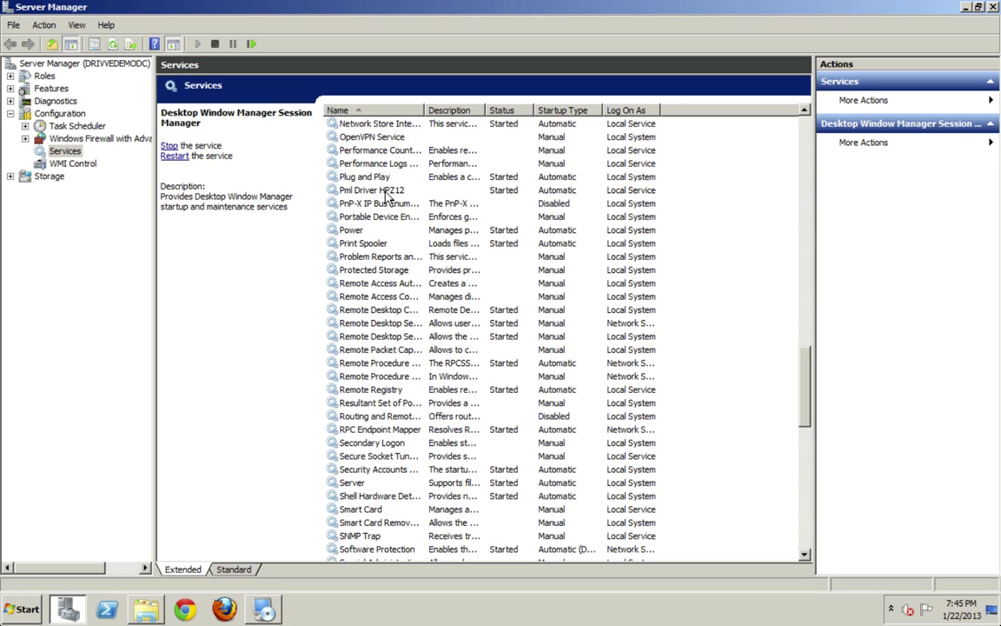
- Check the Print Spooler's dependencies (HTTP and RPC) in its properties, then close them
left_click(376, 246)
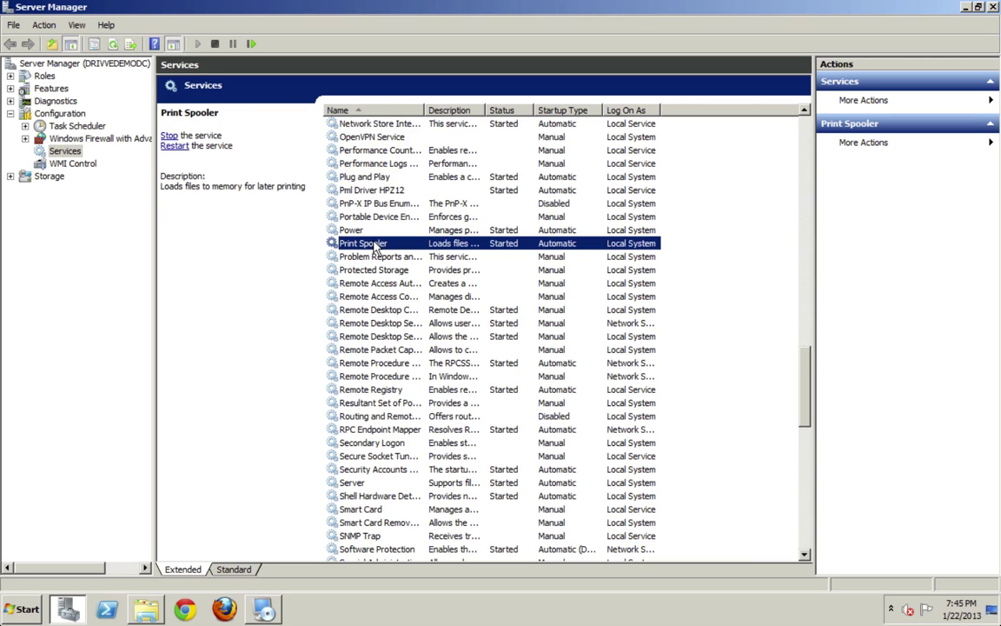
right_click(375, 248)
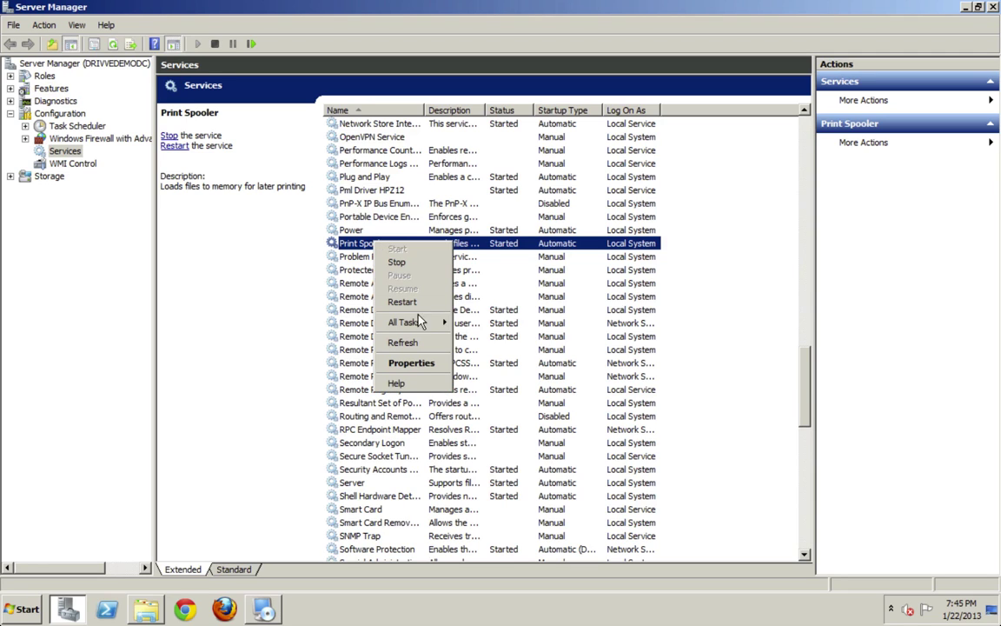
left_click(404, 363)
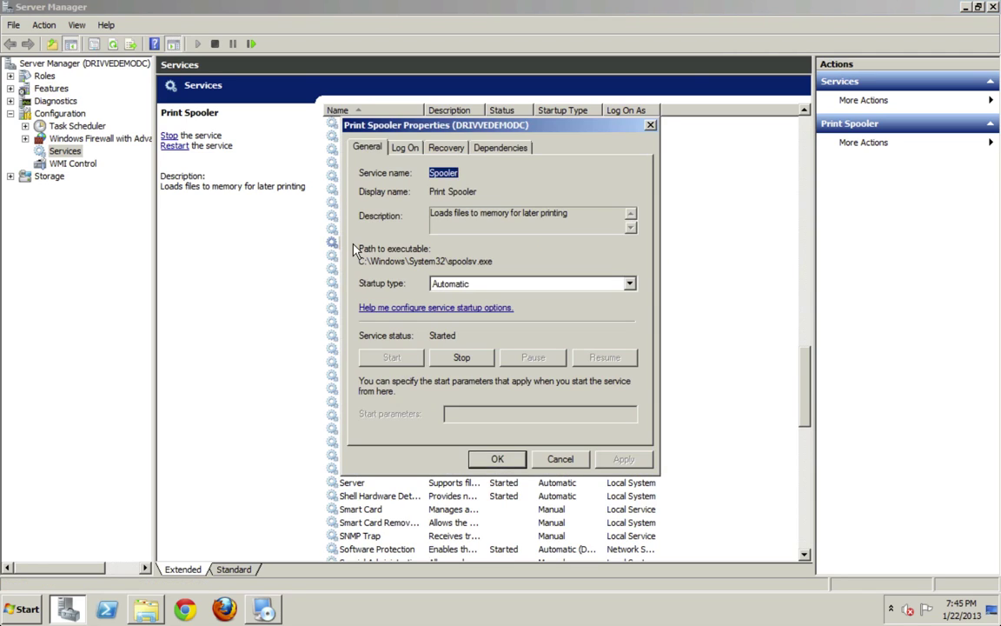
left_click(501, 148)
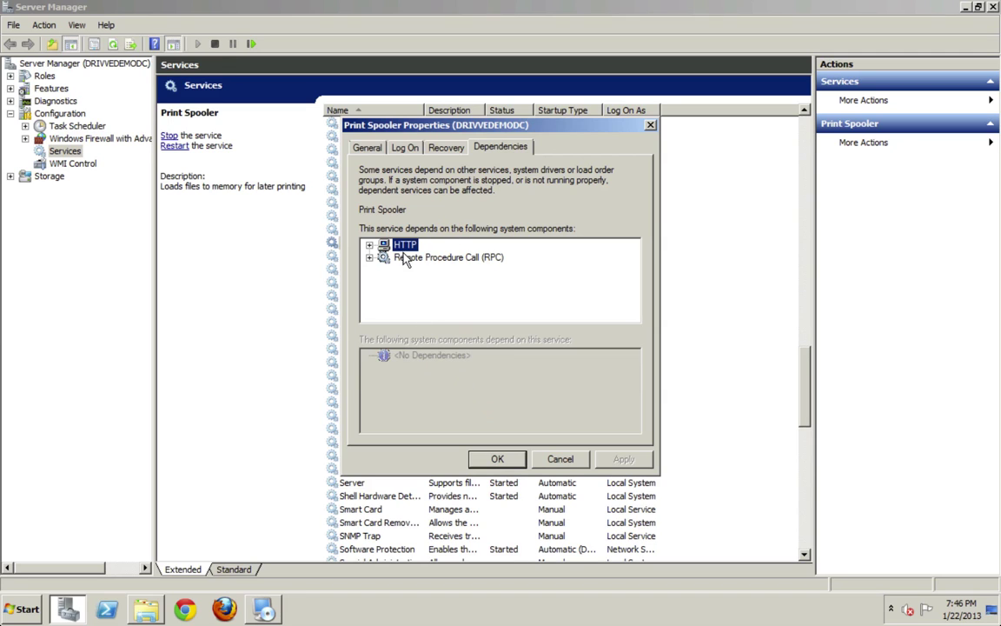
left_click(501, 460)
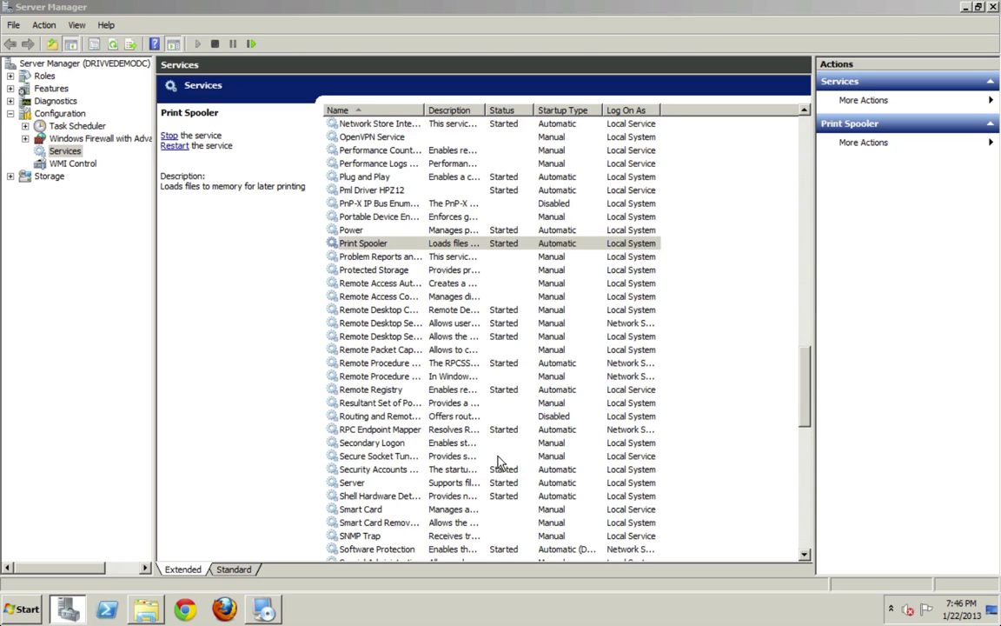
- Minimize Server Manager and confirm stopping the Print Spooler so setup continues
left_click(963, 7)
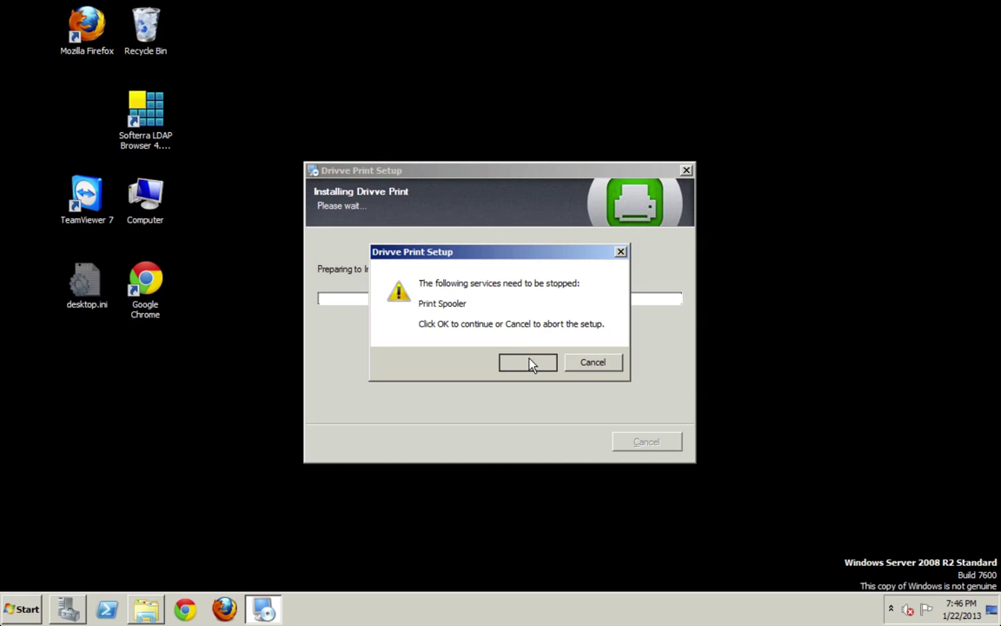
key("Return")
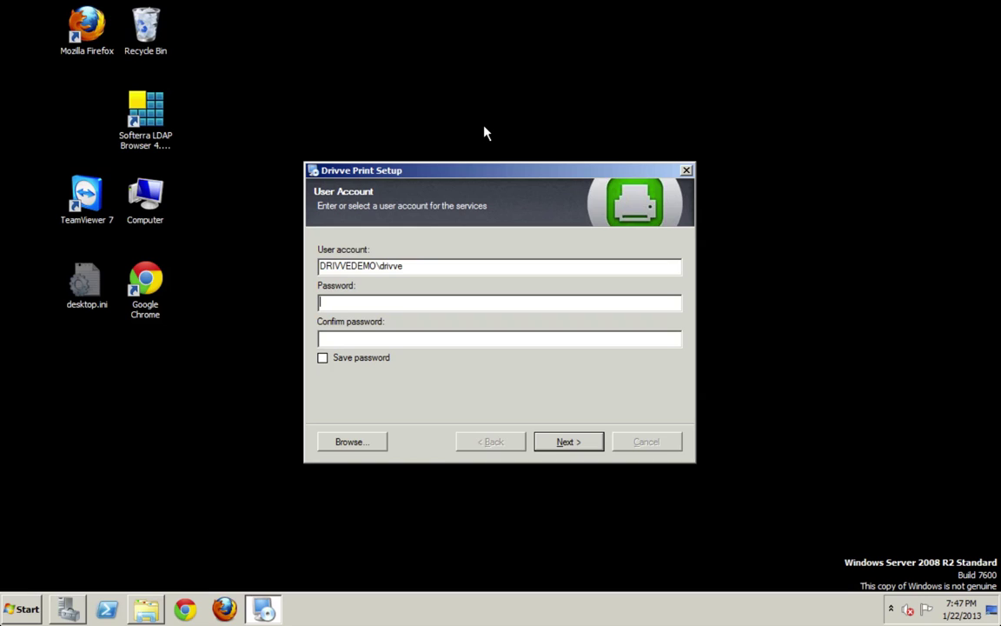
- Enter and confirm the service account password, cancel the account lookup, and continue installing
type("******")
left_click(358, 338)
type("******")
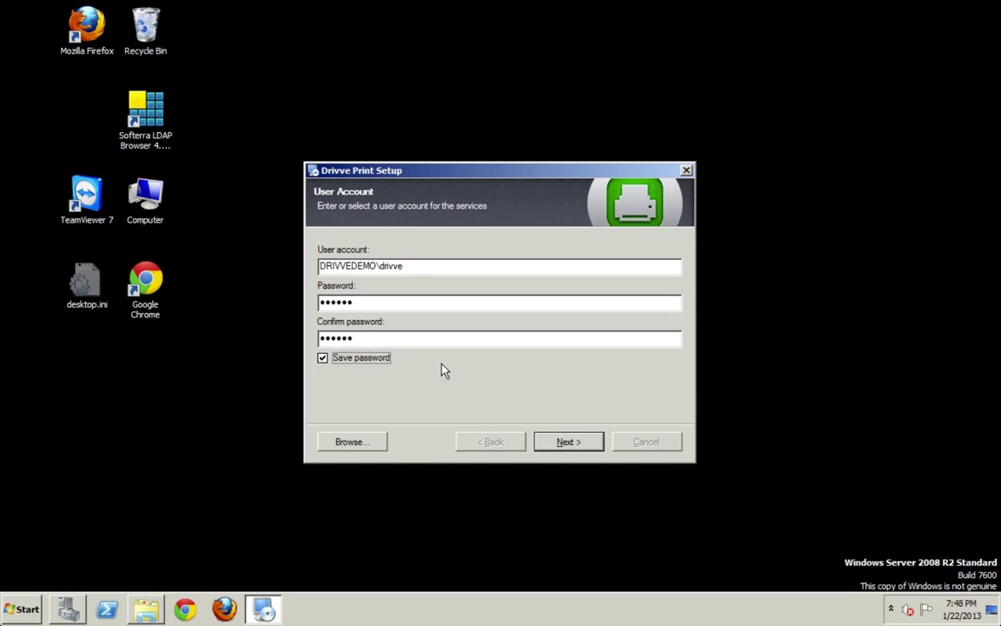
left_click(352, 442)
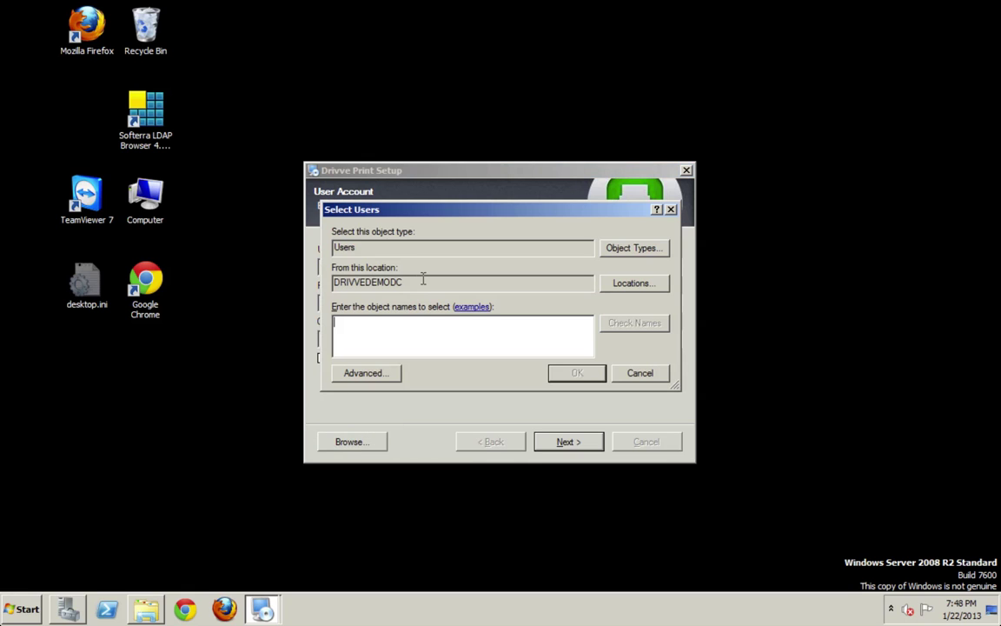
left_click(639, 374)
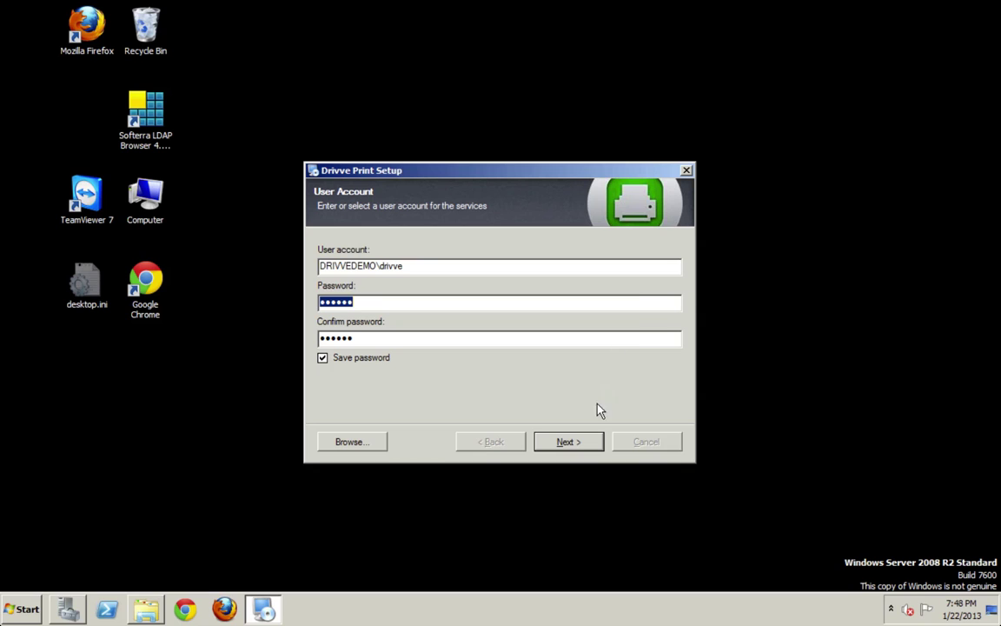
left_click(569, 442)
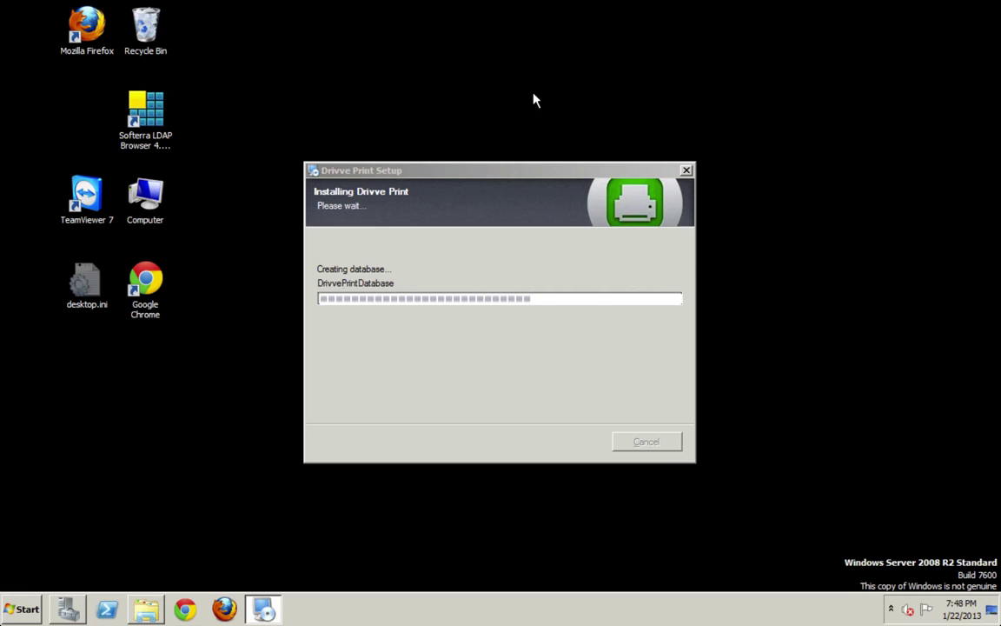
- Bring the Drivve folder window forward and select the Drivve Print folder
left_click(148, 609)
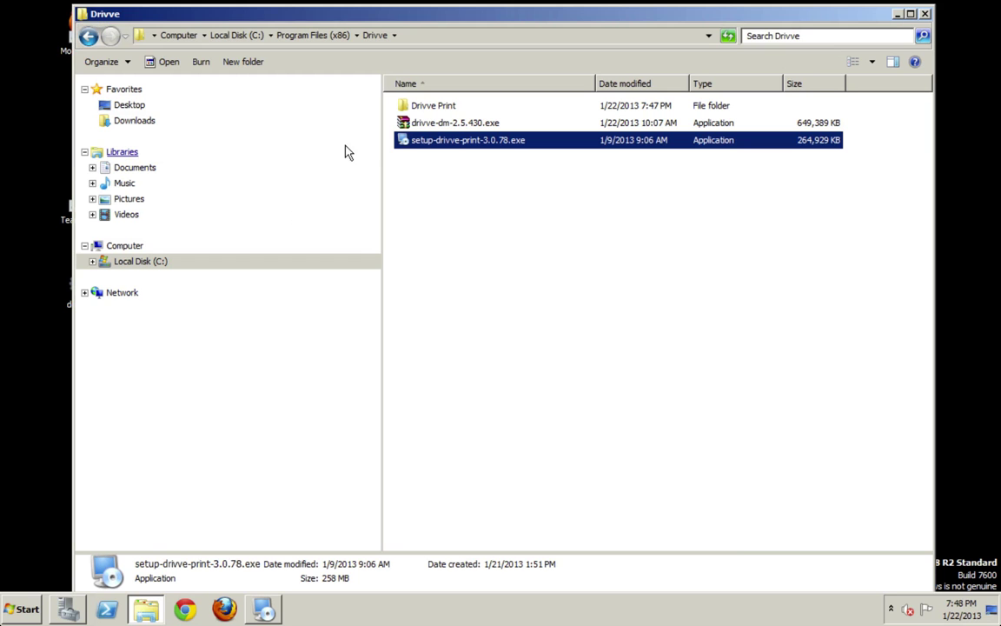
left_click(431, 105)
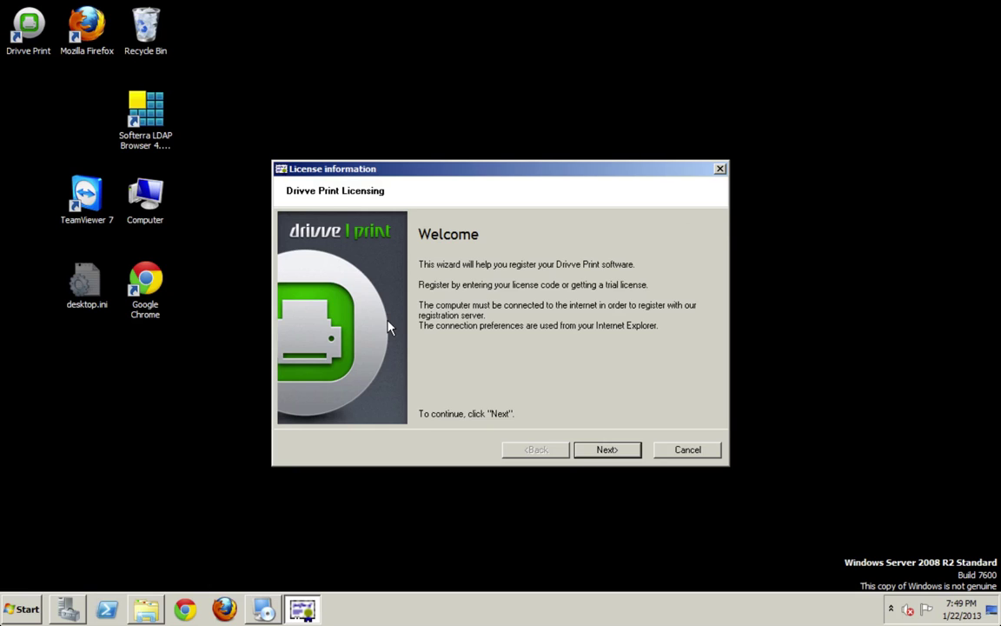
- In the licensing wizard, choose to register as an existing Drivve customer
left_click(606, 450)
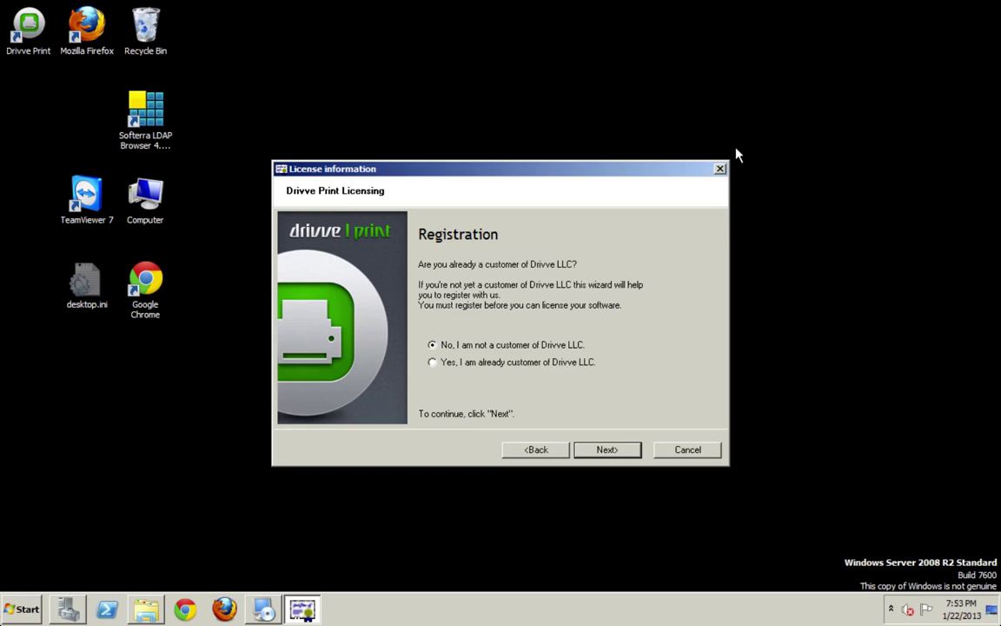
left_click(448, 365)
left_click(591, 451)
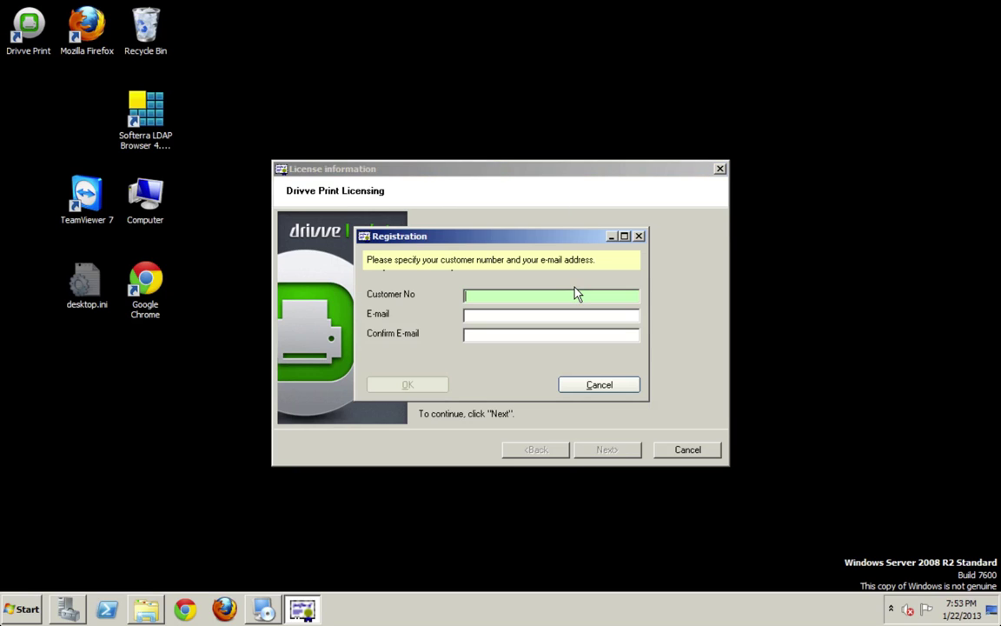
- Enter the customer number and the e-mail address twice, then submit the registration
left_click(533, 316)
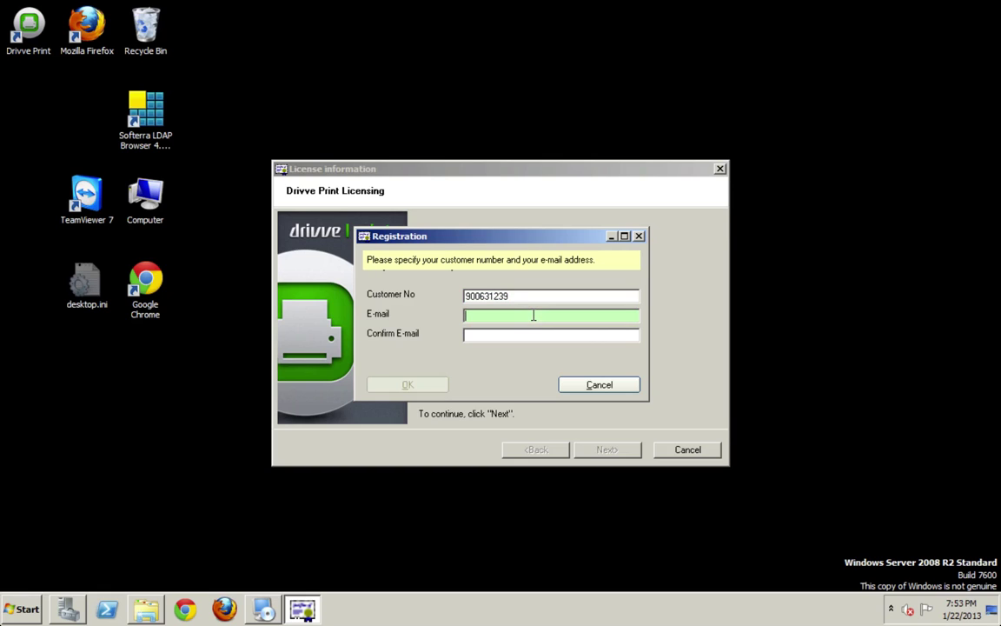
key("Tab")
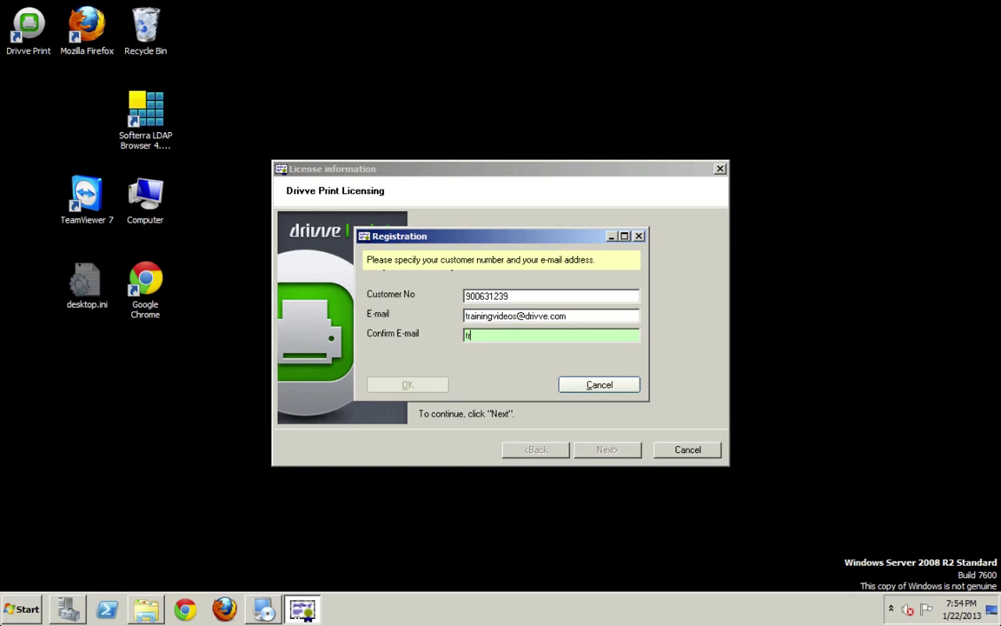
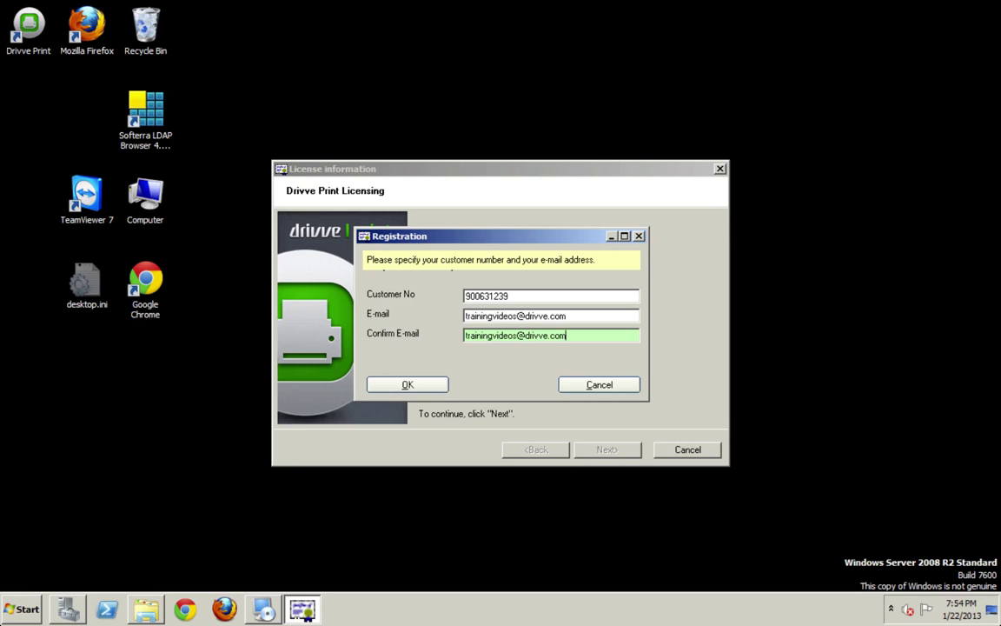
left_click(424, 384)
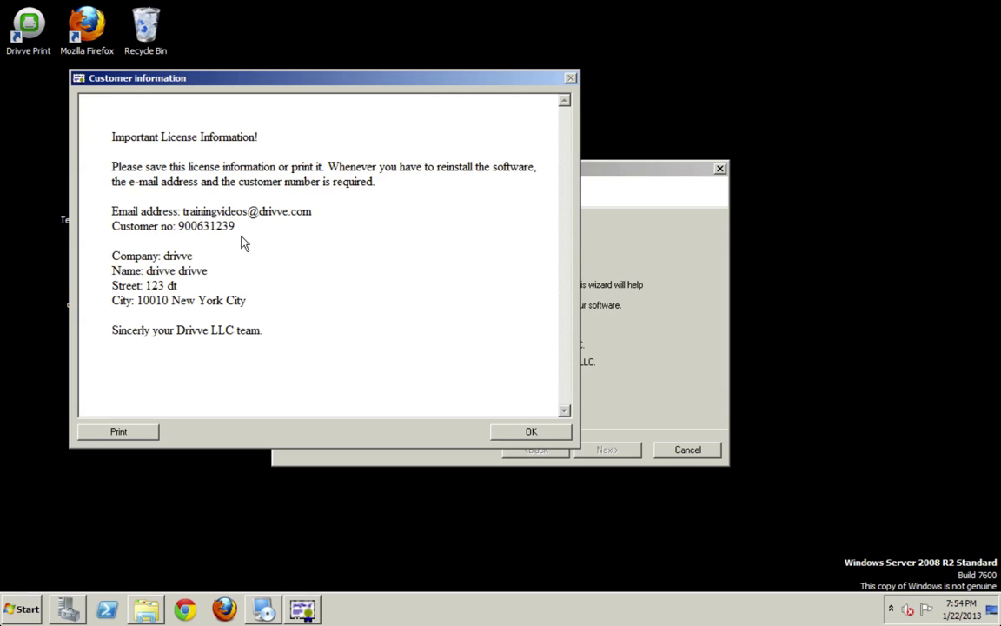
- Review the customer's e-mail and customer number, then close the Customer information summary
left_click_drag(163, 204, 295, 233)
left_click(514, 432)
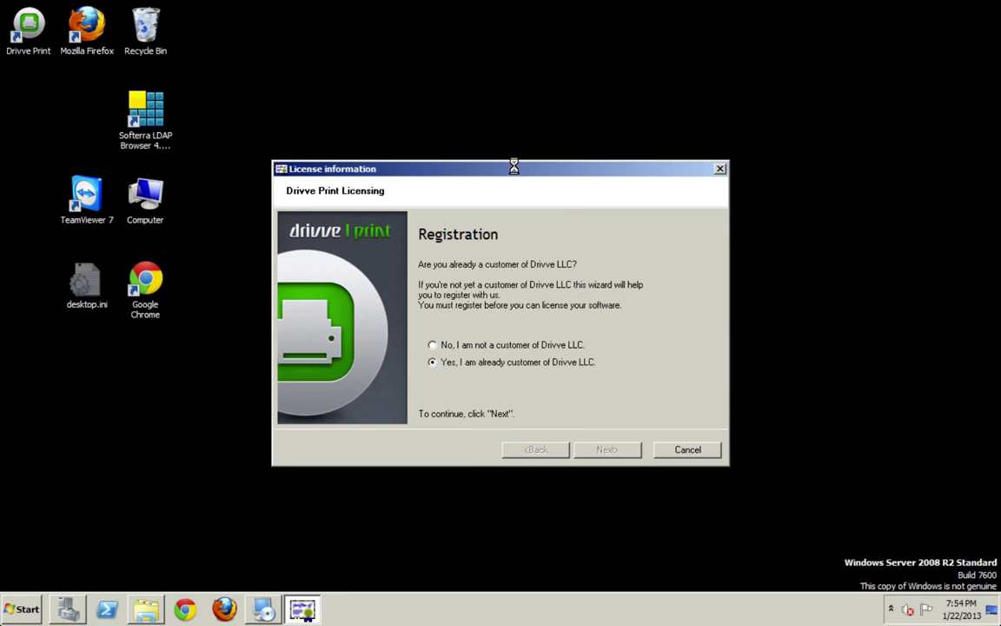
- Choose 'Reload license information from server' on Manage Licenses and continue the wizard
left_click_drag(514, 164, 515, 119)
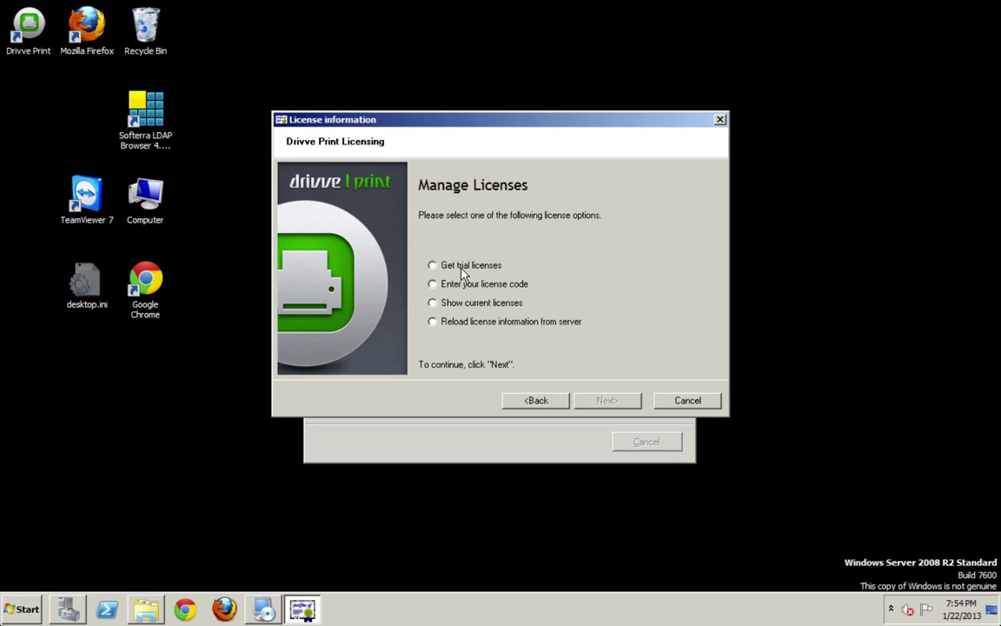
left_click(477, 271)
left_click(476, 285)
left_click(600, 401)
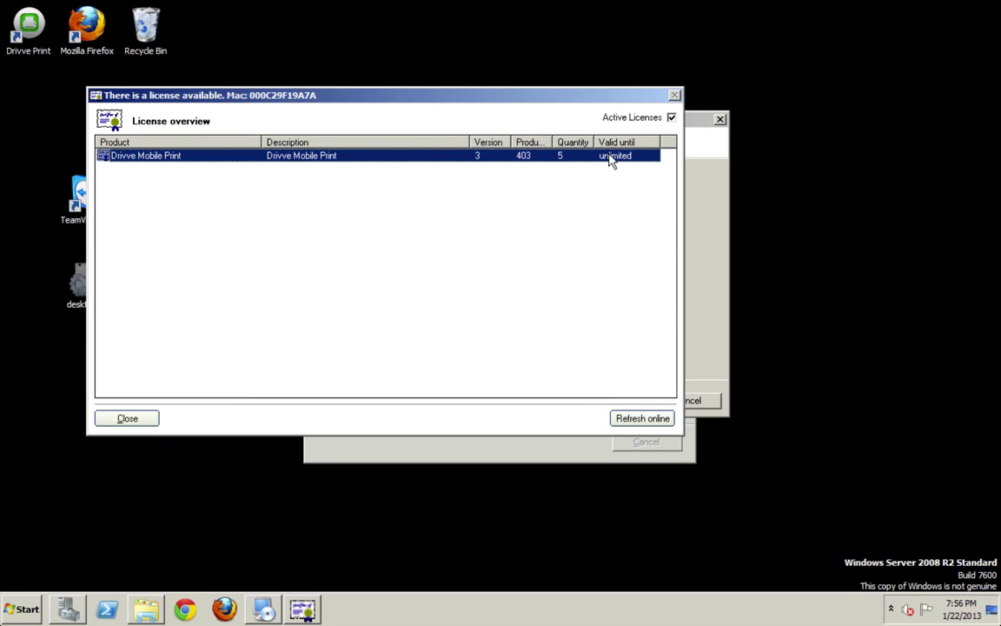
- Check the Drivve Mobile Print license details (quantity 5, valid unlimited), then close the overview
double_click(477, 160)
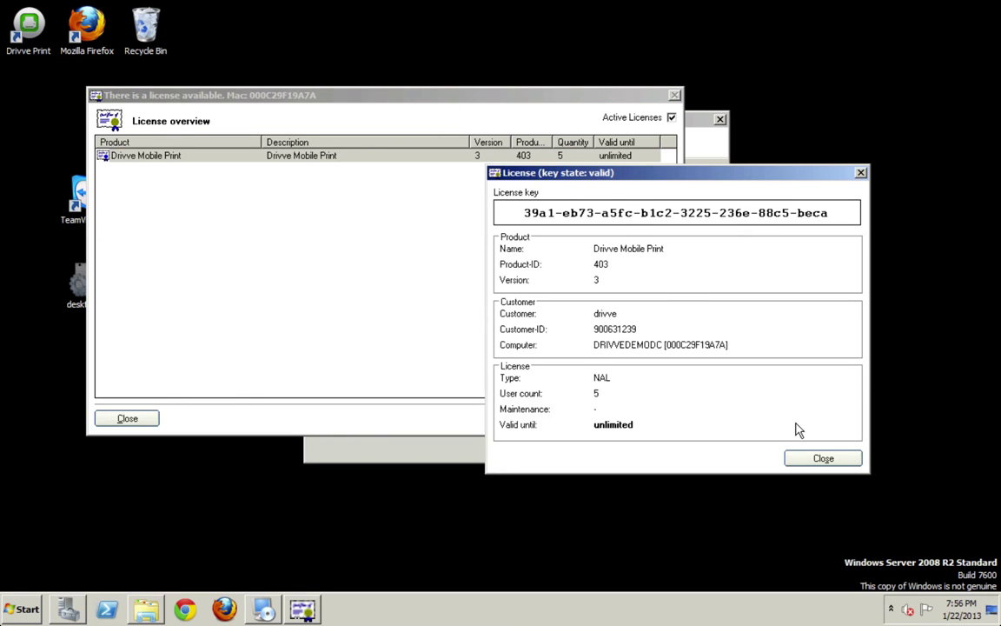
left_click(793, 458)
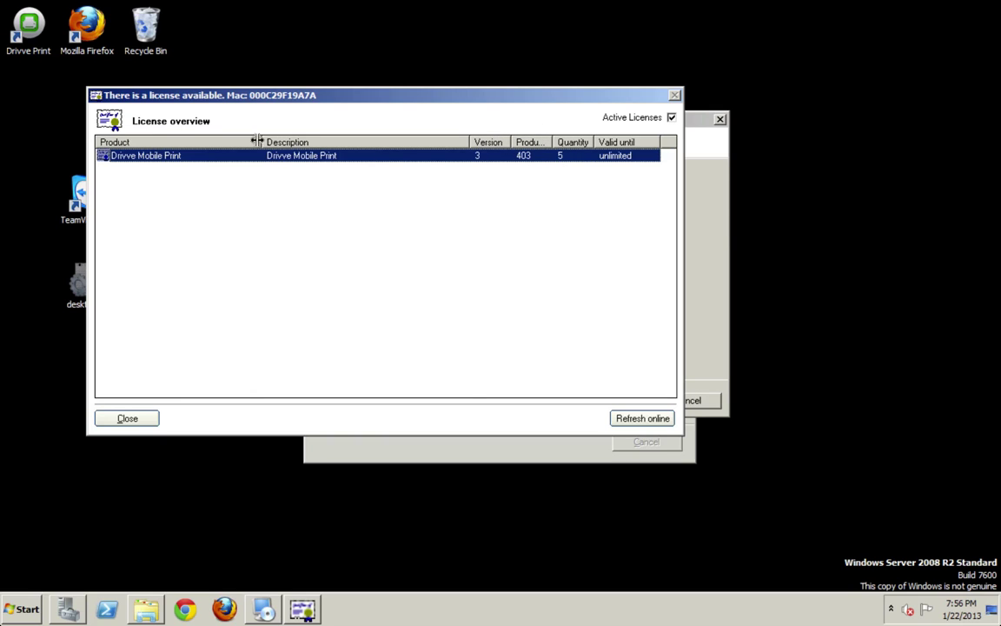
left_click(128, 418)
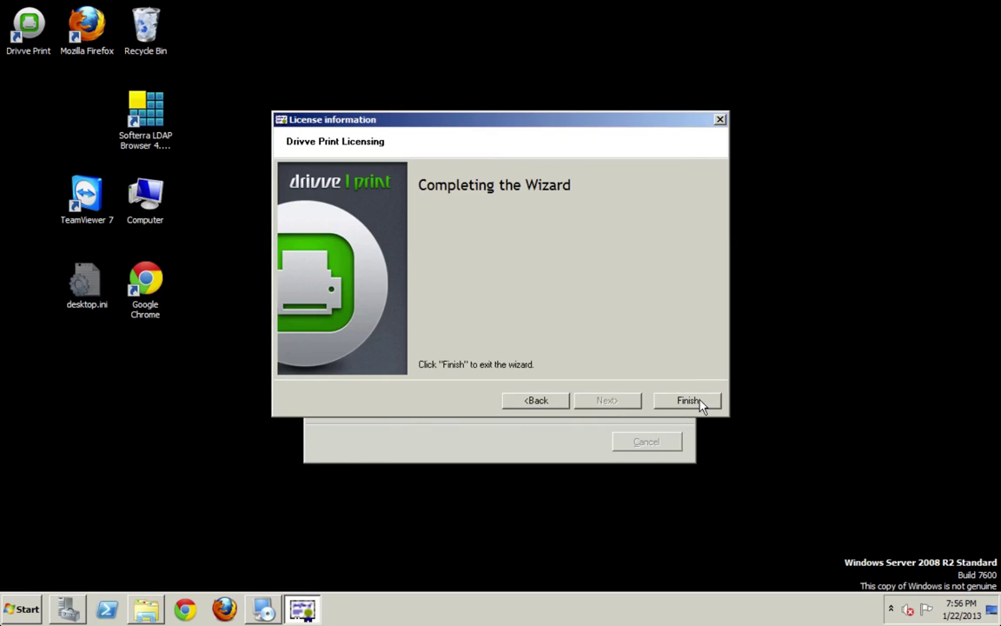
- Finish the licensing wizard to return to the installer's Starting application step
left_click(694, 401)
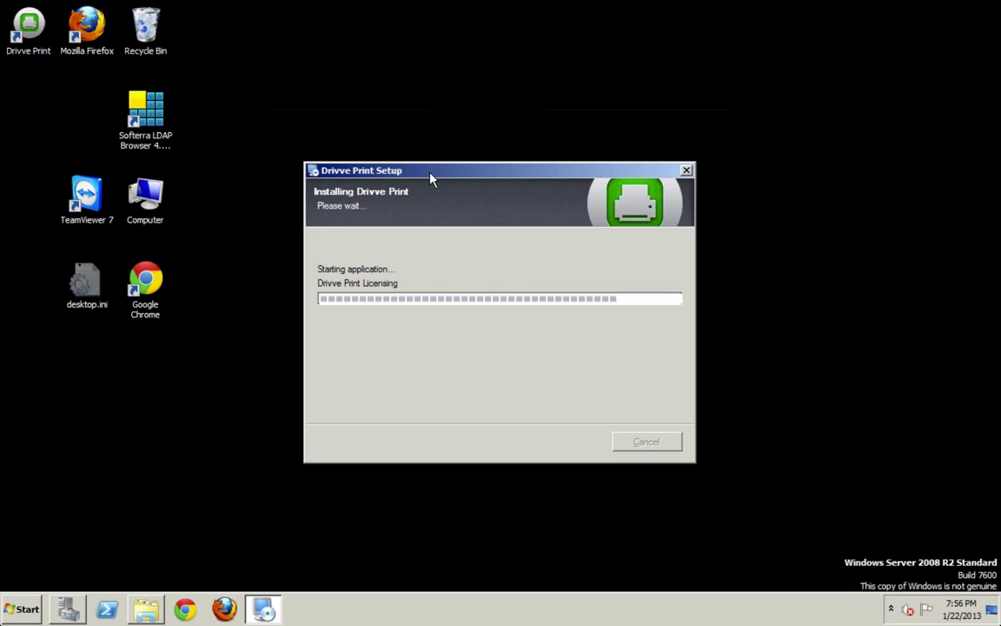
- Place the Drivve Print shortcut beside Recycle Bin and run Drivve Print Licensing as administrator
left_click(33, 30)
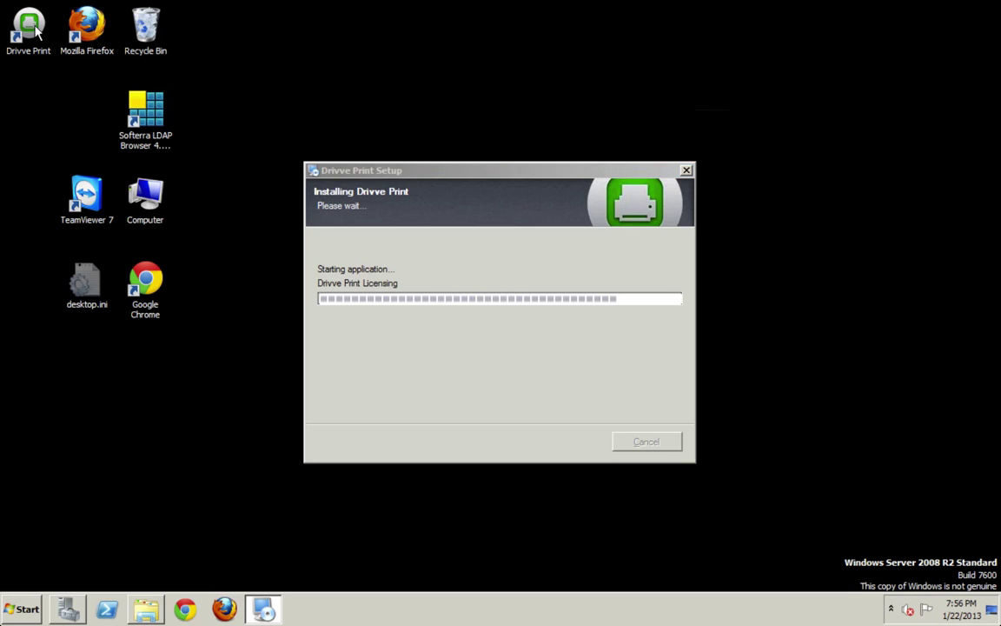
left_click_drag(37, 31, 202, 26)
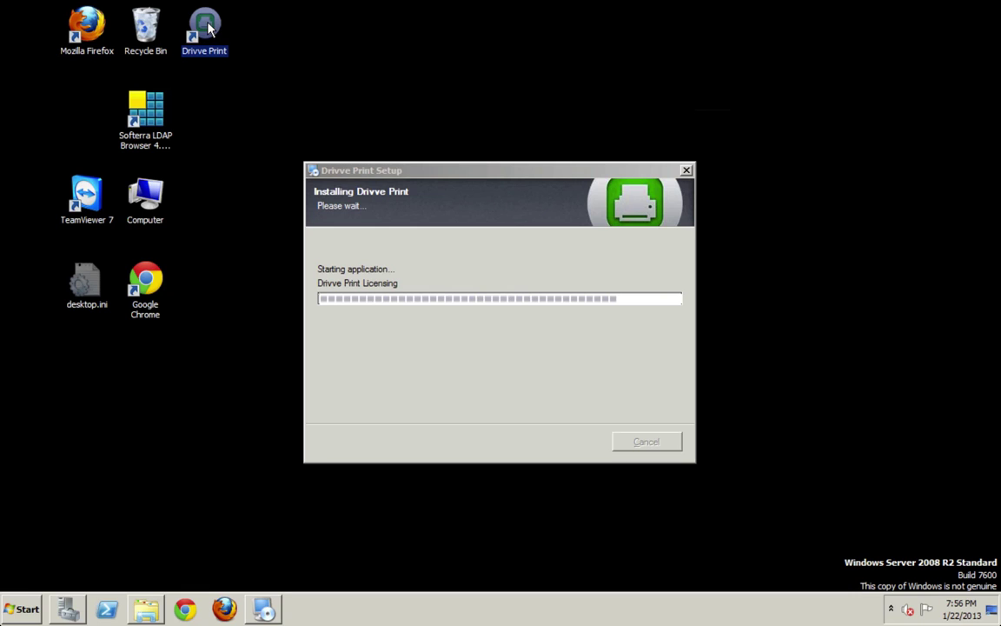
left_click(19, 608)
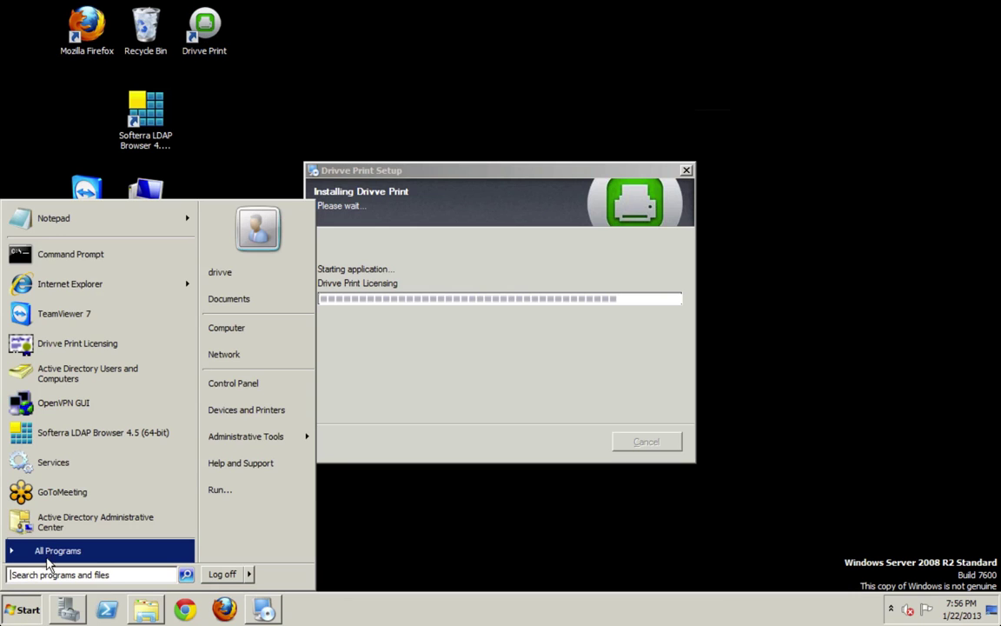
left_click(54, 552)
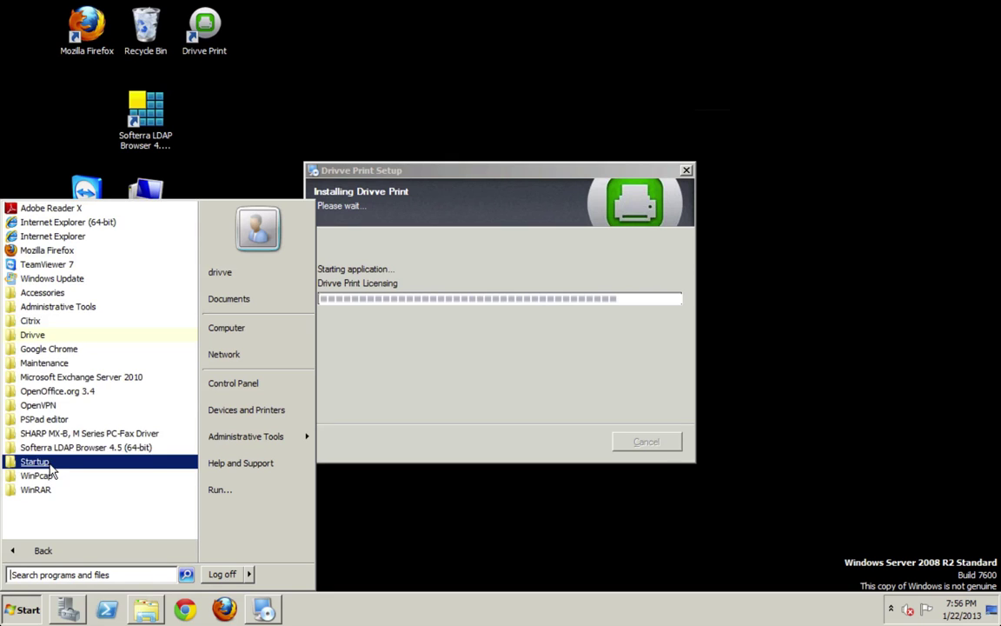
left_click(33, 334)
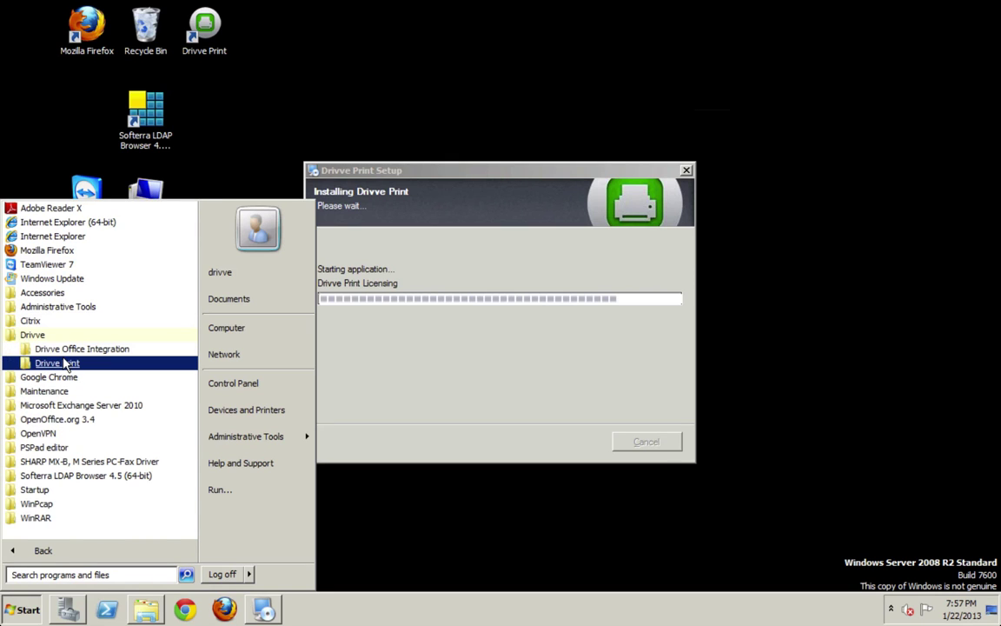
left_click(63, 363)
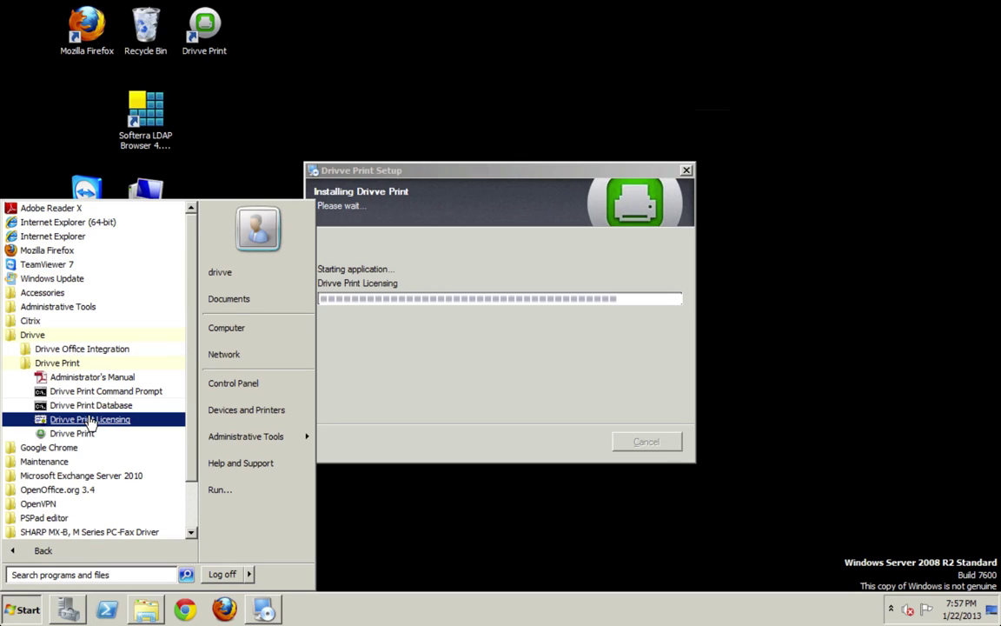
right_click(90, 420)
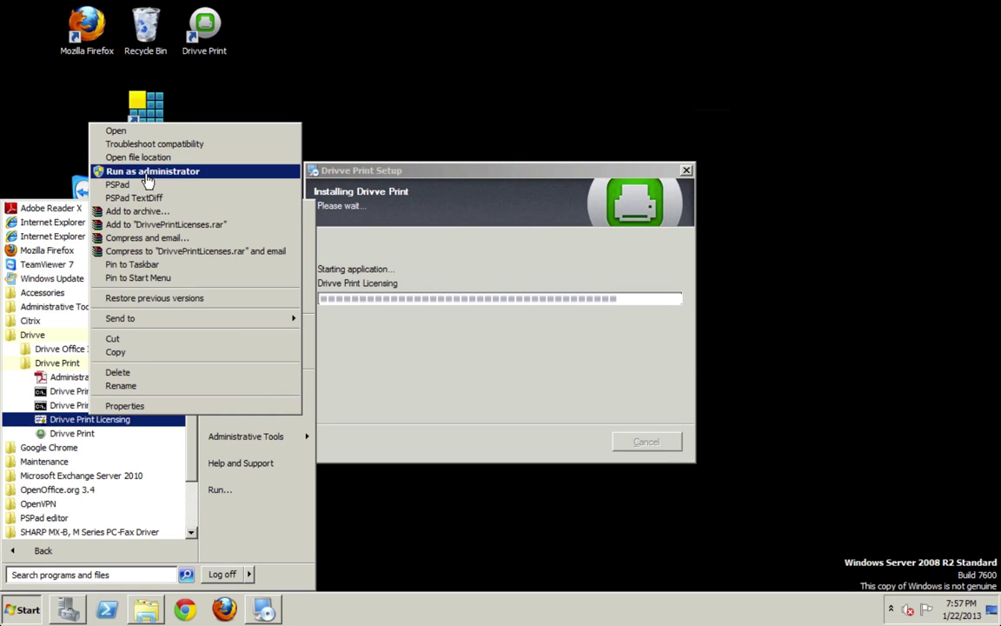
left_click(442, 367)
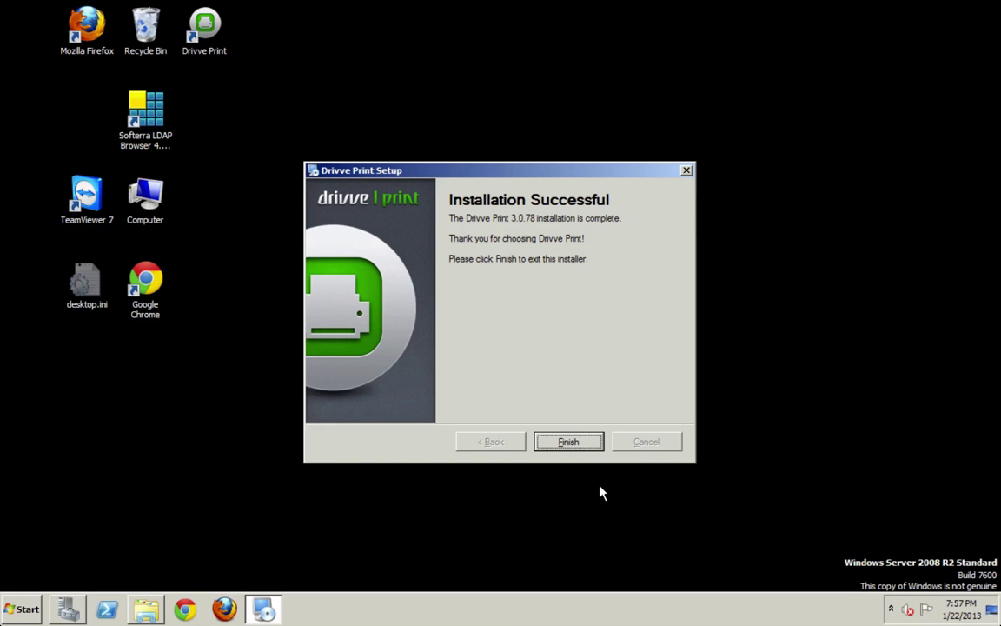
- Close the installer and read the First Login credentials on the Drivve Print welcome page
left_click(574, 445)
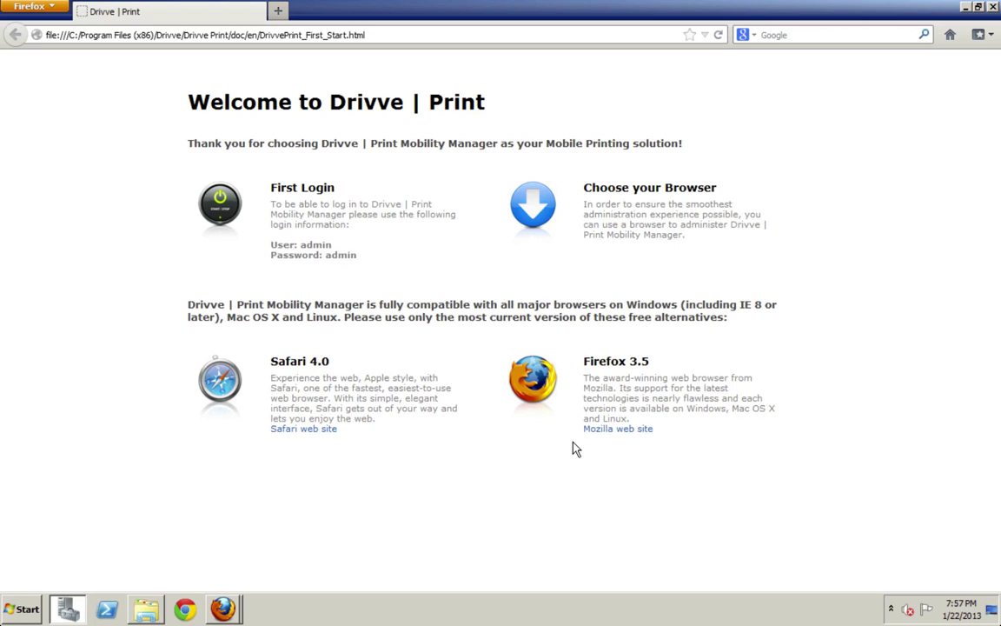
left_click_drag(270, 187, 332, 246)
left_click(324, 246)
left_click(330, 246)
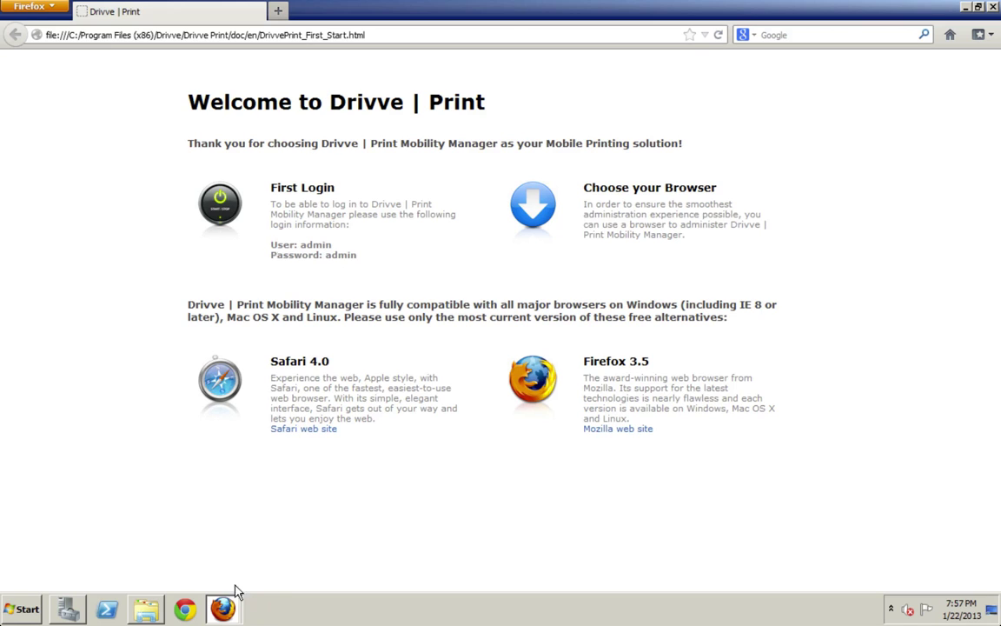
- Close the welcome tab and log in at localhost:81/DrivvePrint with the default admin credentials
mouse_move(781, 4)
left_click(993, 7)
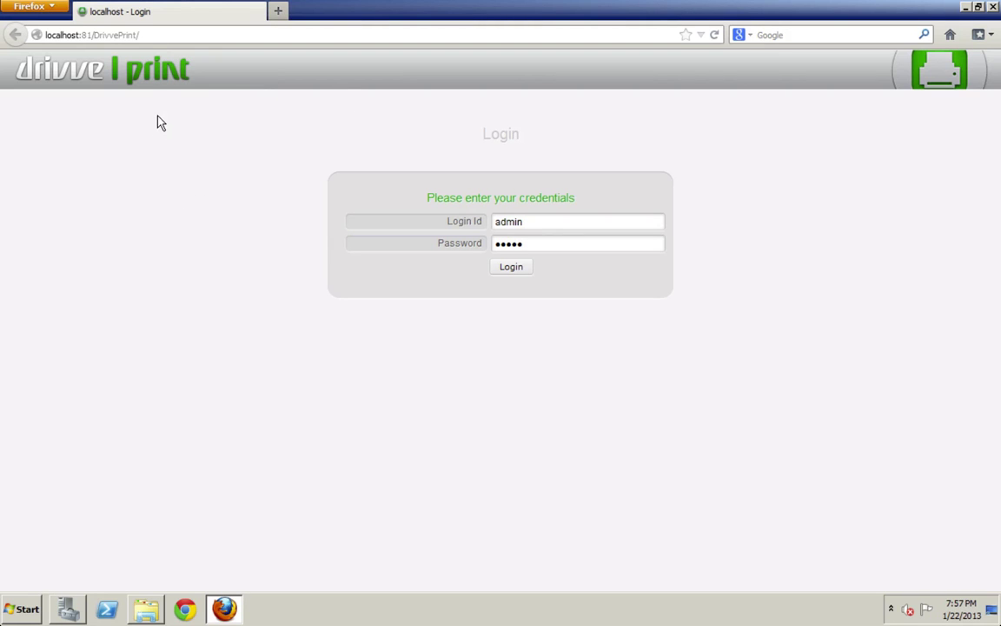
double_click(58, 35)
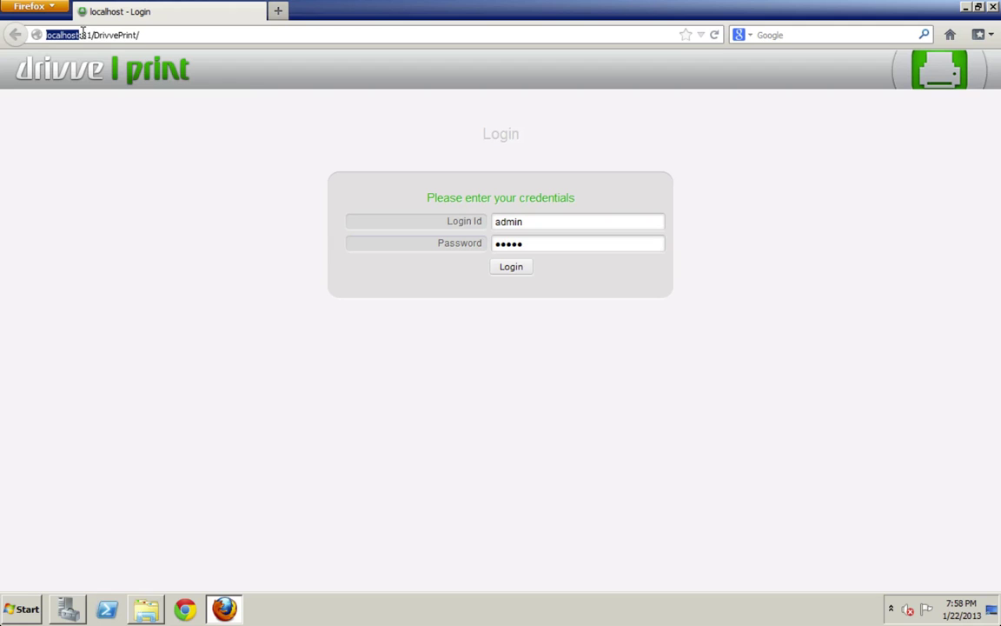
left_click(150, 34)
left_click(512, 269)
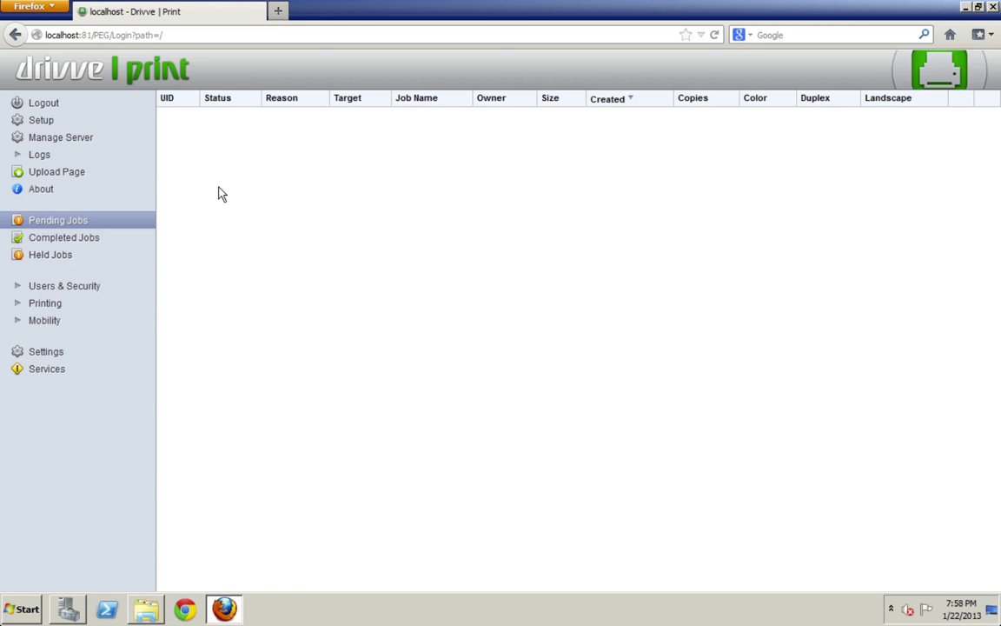
- Open Manage Server and refresh the Host Service status table
left_click(83, 144)
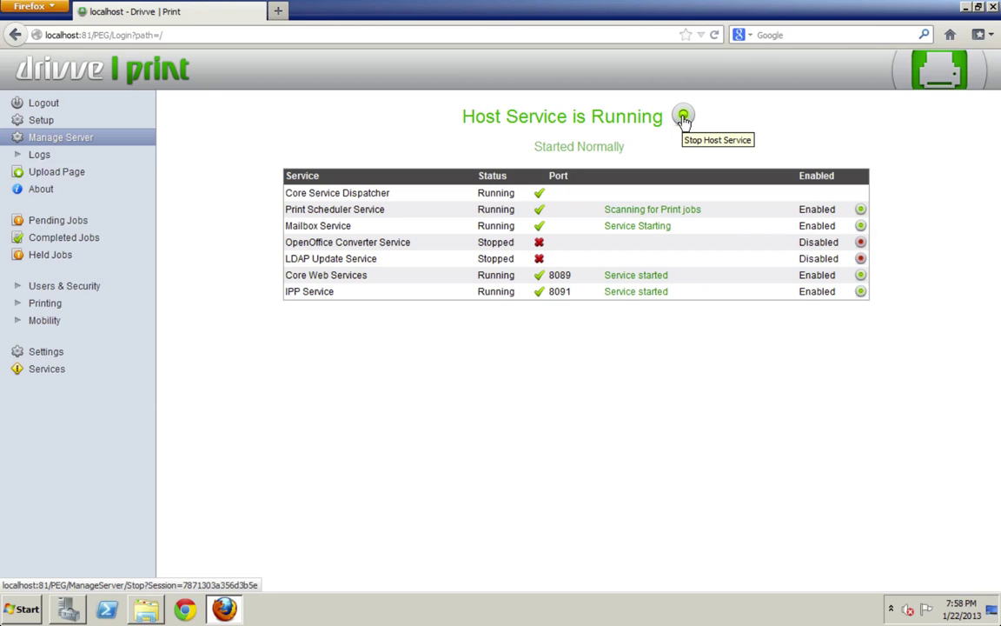
left_click(684, 117)
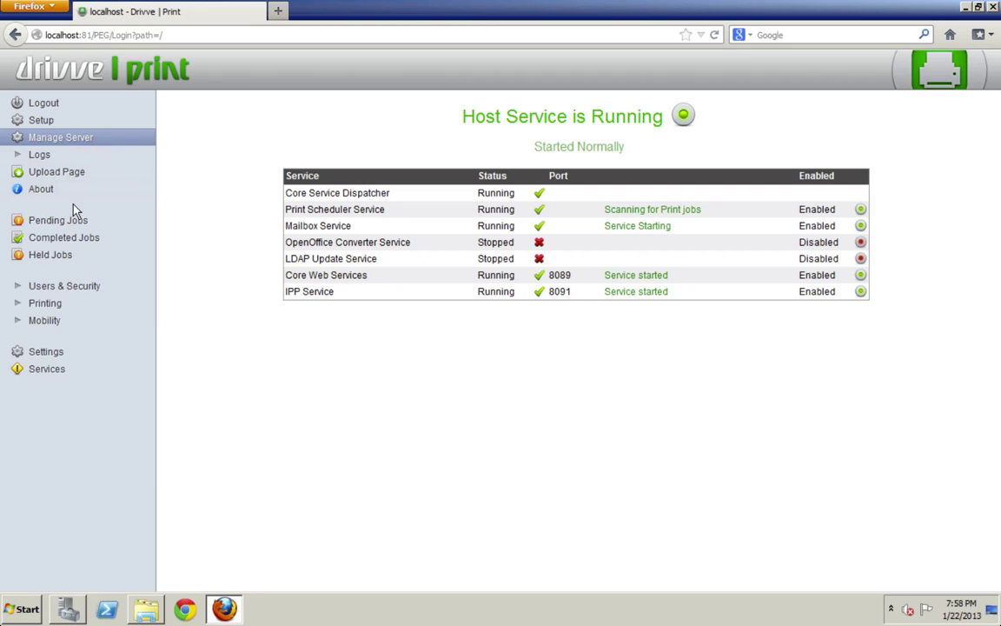
- Browse Completed, Pending and Held Jobs and About, then open Upload Page and expand Logs
left_click(77, 234)
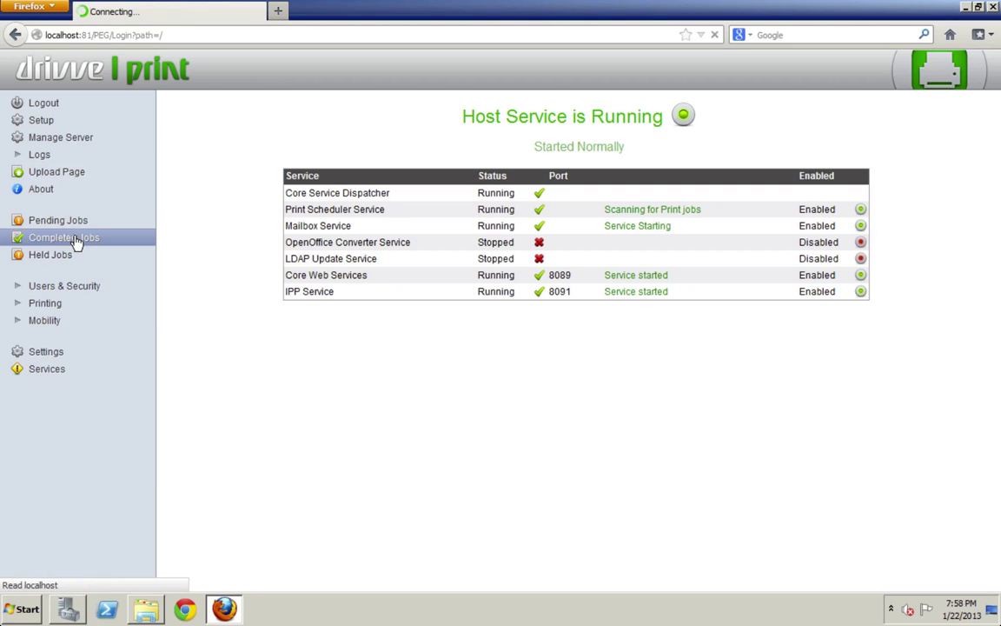
left_click(76, 223)
left_click(54, 255)
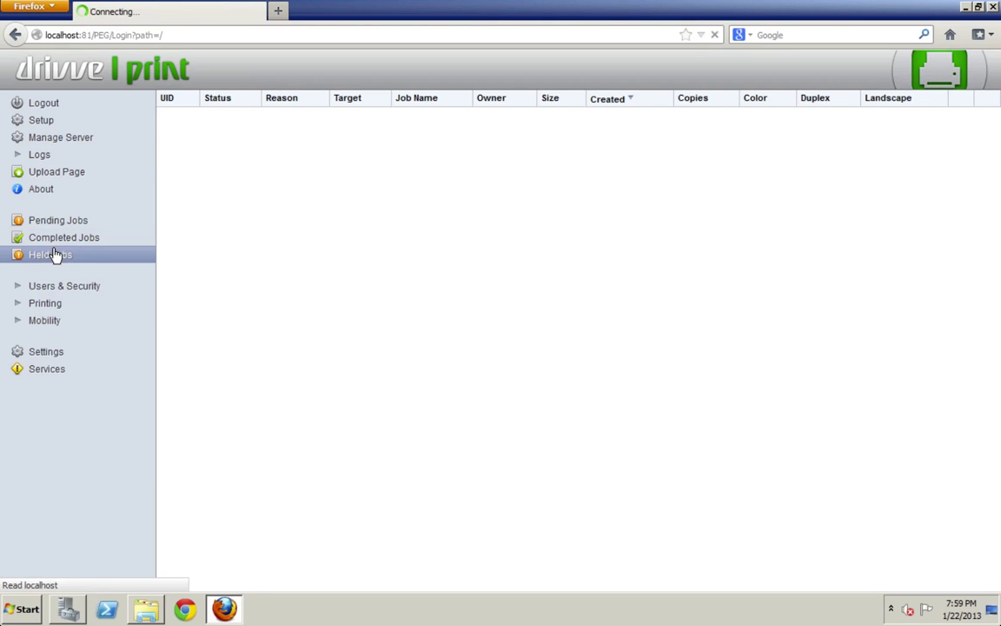
left_click(66, 190)
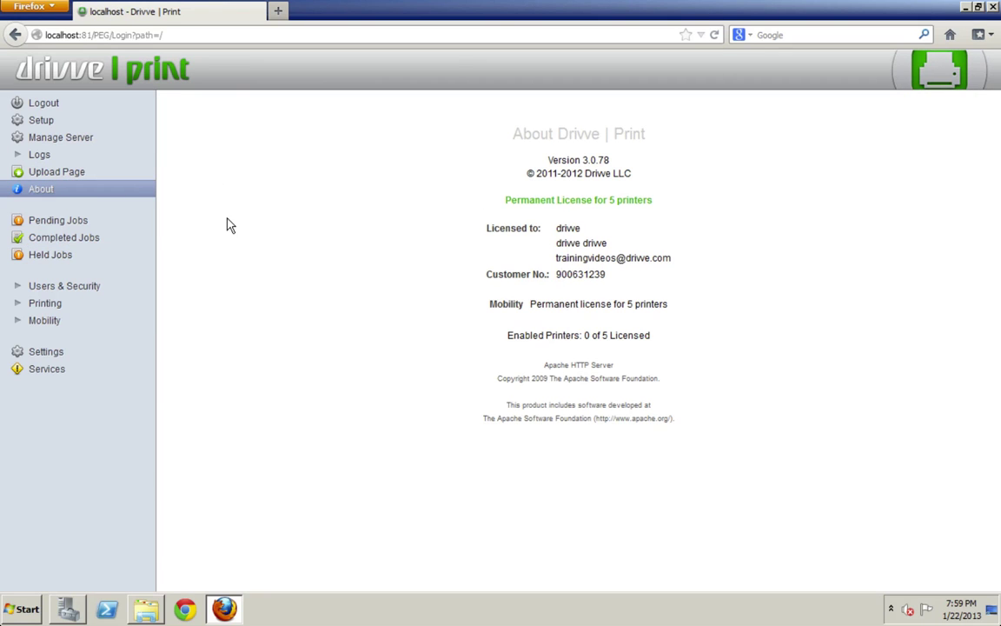
left_click(87, 172)
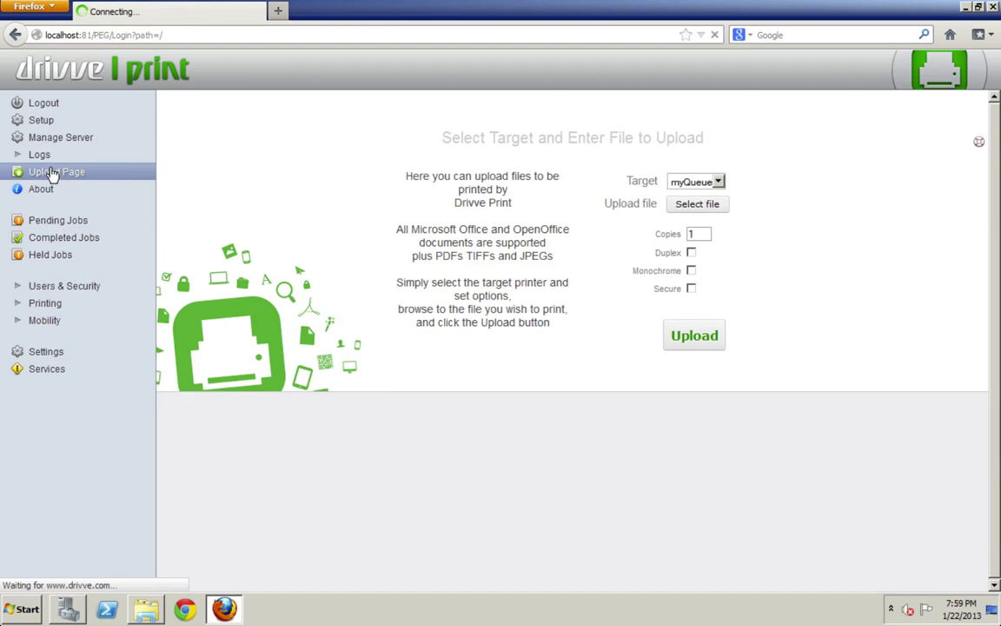
left_click(22, 158)
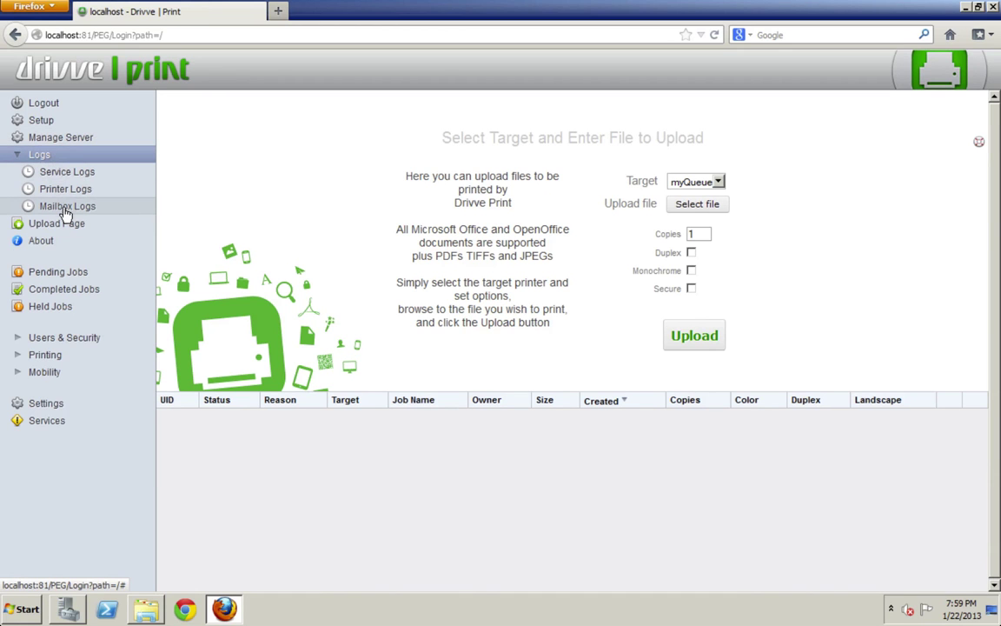
- Browse Users, LDAP integration, Printers & MFD's and HoldQueues under Users & Security and Printing
left_click(21, 339)
left_click(50, 356)
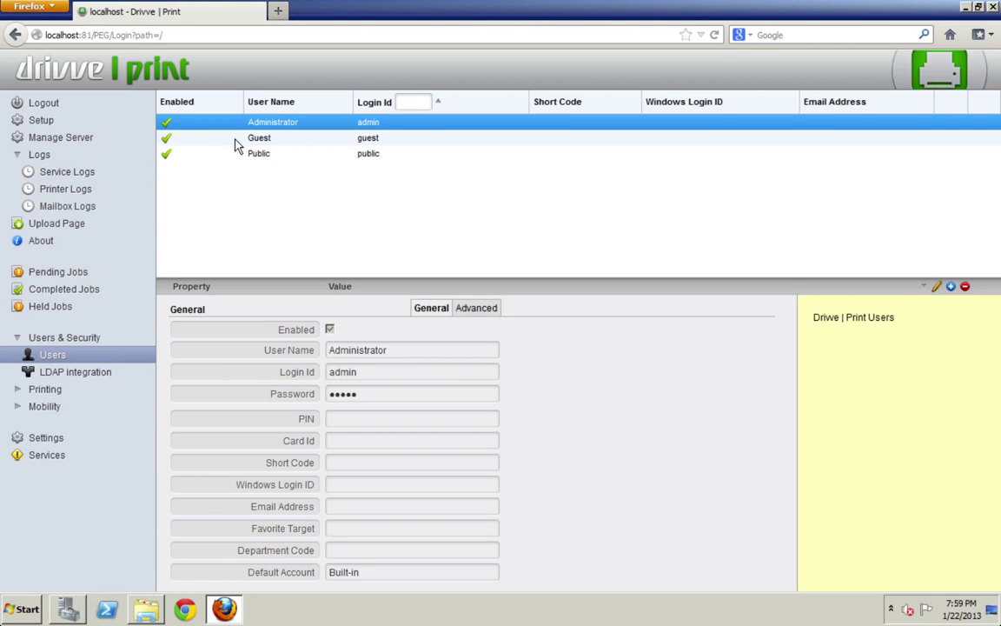
left_click(91, 373)
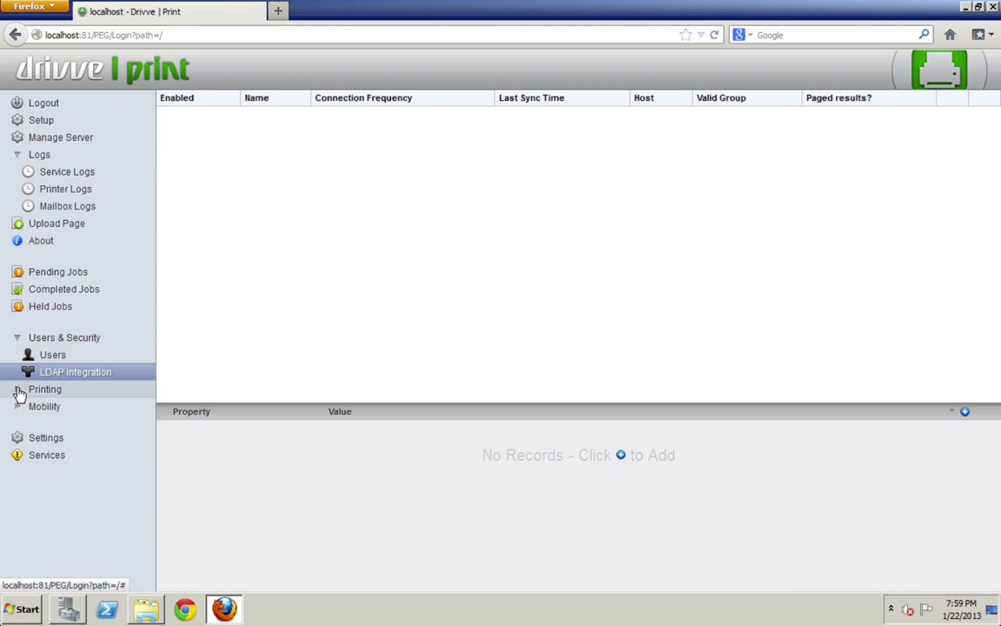
left_click(18, 393)
left_click(63, 406)
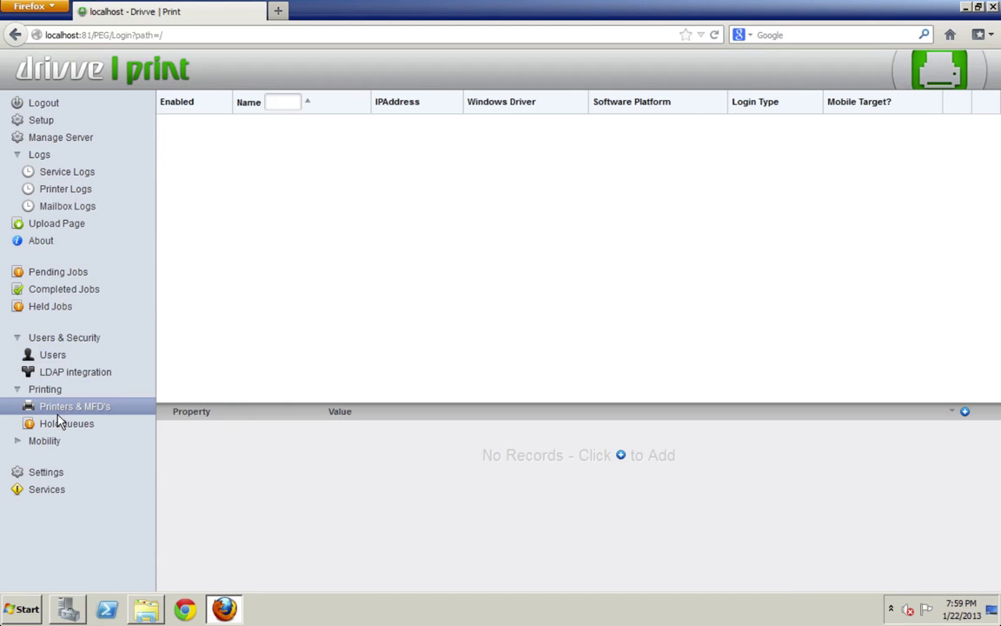
left_click(52, 428)
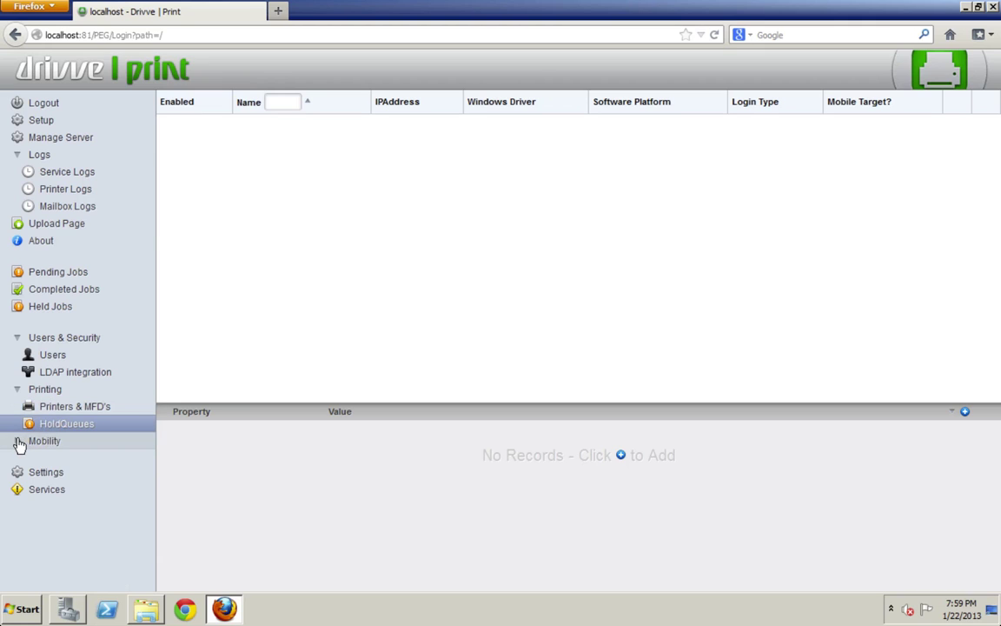
- Expand Mobility, view the Mailboxes list, then open the Settings page
left_click(19, 443)
left_click(61, 460)
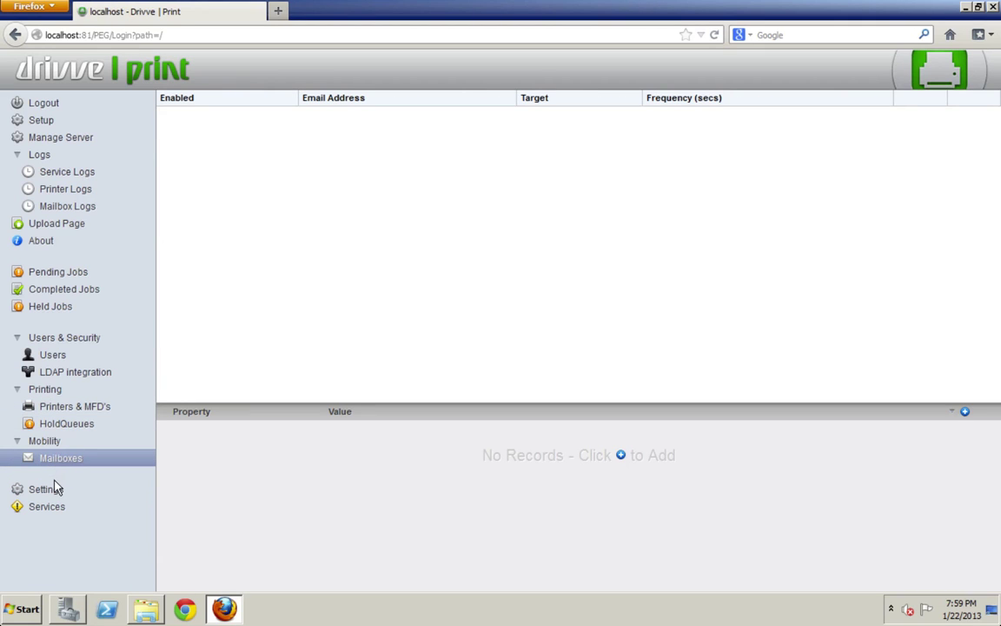
left_click(53, 491)
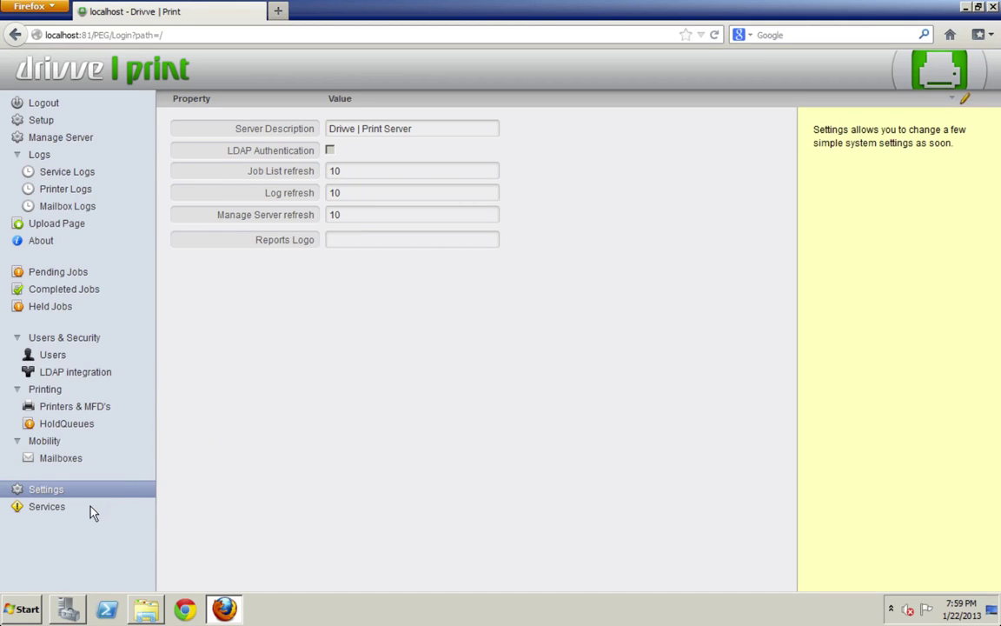
- Show the Services list and inspect the VDMS, Reporting and PullPrint (port 8666) service details
left_click(57, 507)
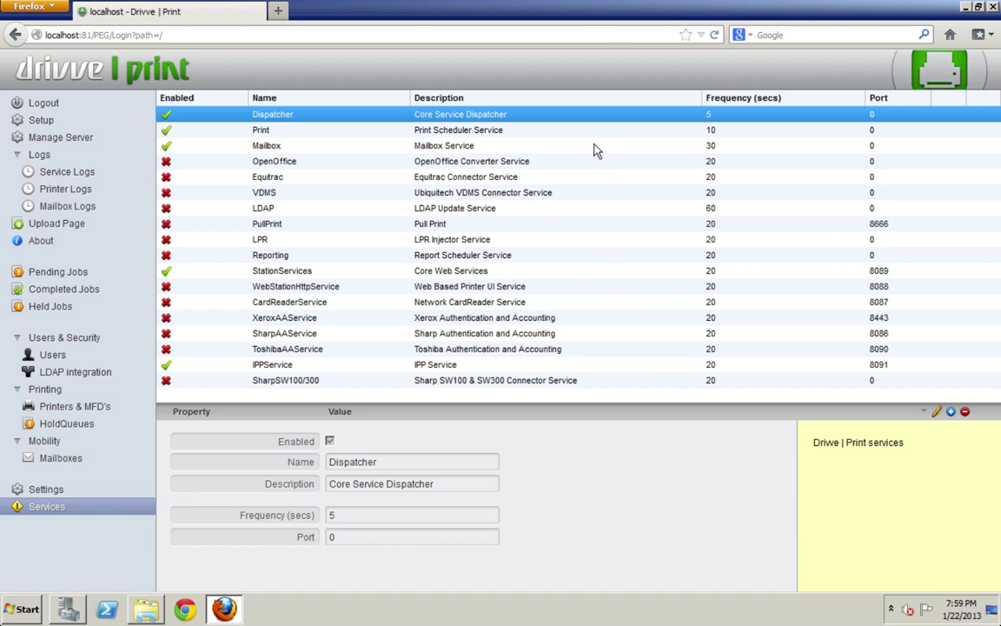
left_click(600, 194)
left_click(576, 256)
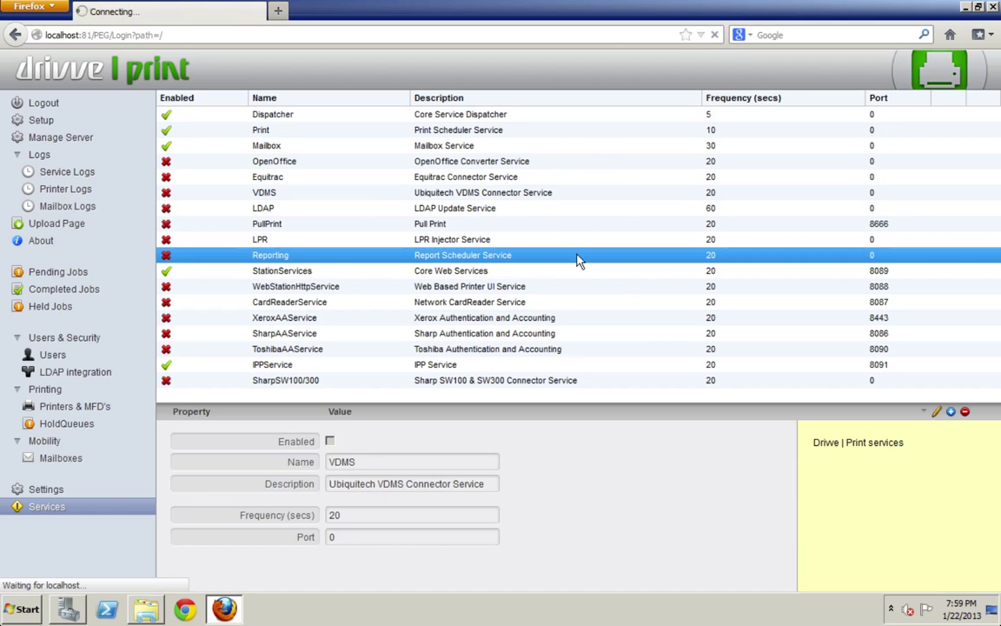
left_click(858, 223)
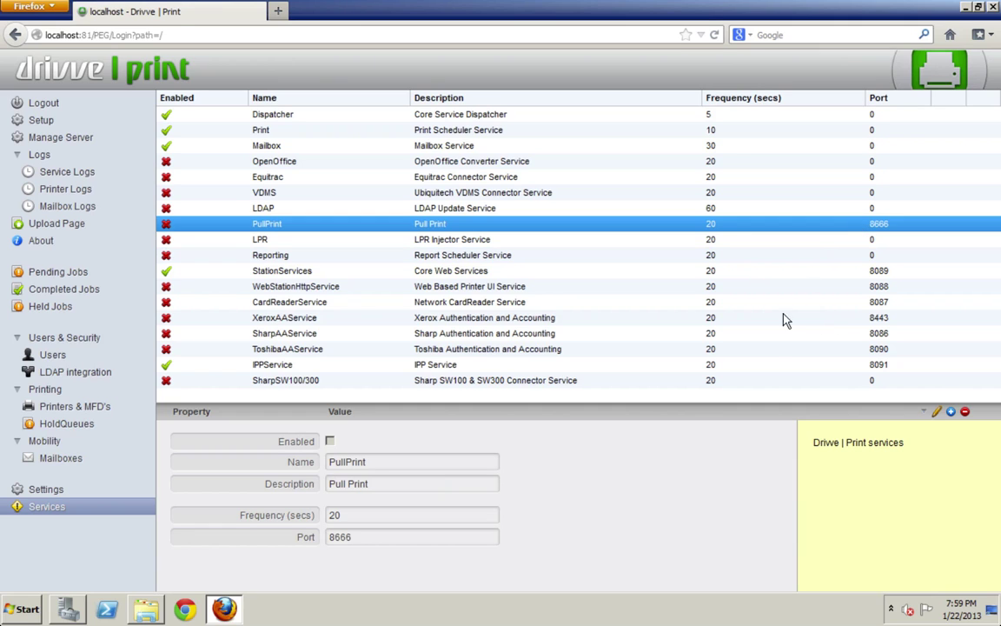